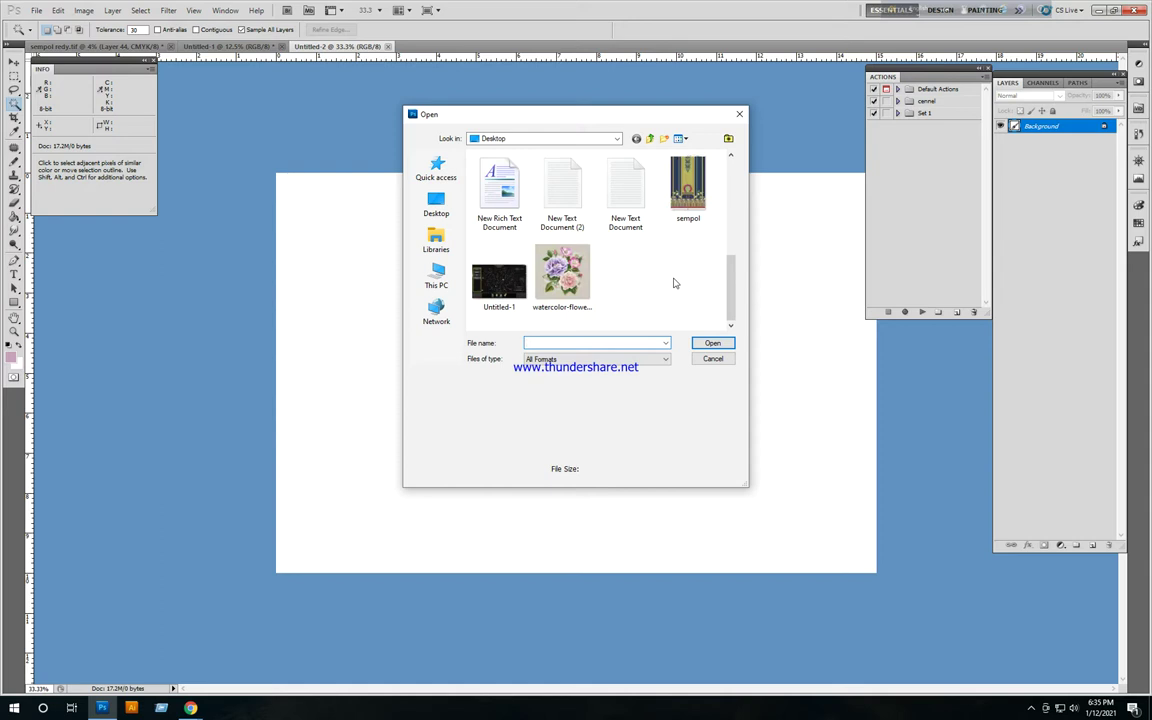
Open the file 005.psd from the Desktop
{"action": "scroll", "coordinate": [674, 283], "scroll_direction": "up", "scroll_amount": 3}
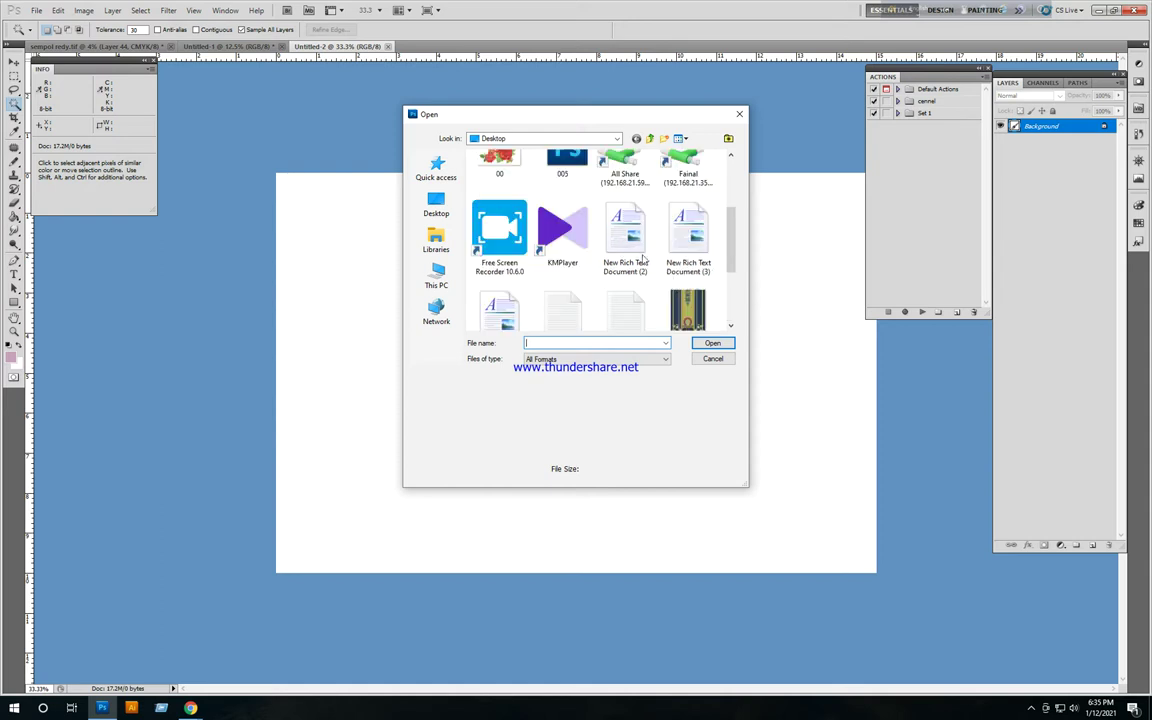
{"action": "left_click", "coordinate": [567, 165]}
{"action": "left_click", "coordinate": [712, 343]}
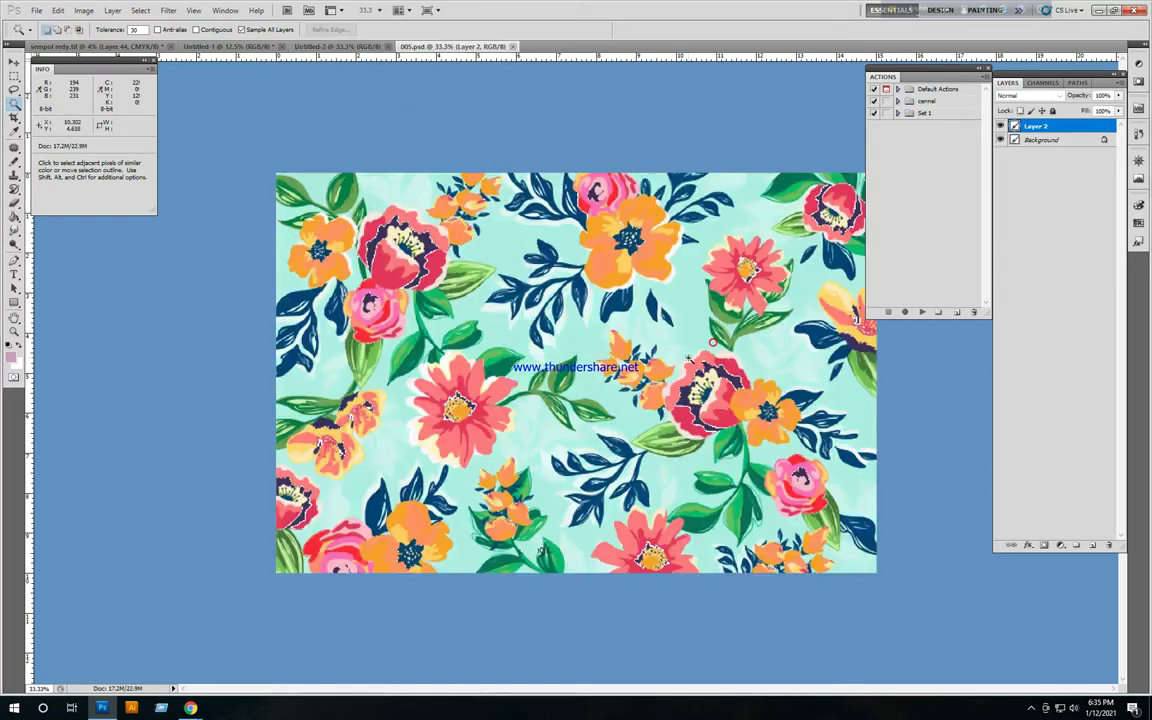
Examine the floral pattern up close, checking the white pixel outlines between the dark purple areas and petals of the large red flower
{"action": "key", "text": "z"}
{"action": "left_click_drag", "start_coordinate": [474, 160], "coordinate": [839, 407]}
{"action": "left_click_drag", "start_coordinate": [489, 470], "coordinate": [612, 294]}
{"action": "scroll", "coordinate": [564, 347], "scroll_direction": "down", "scroll_amount": 4}
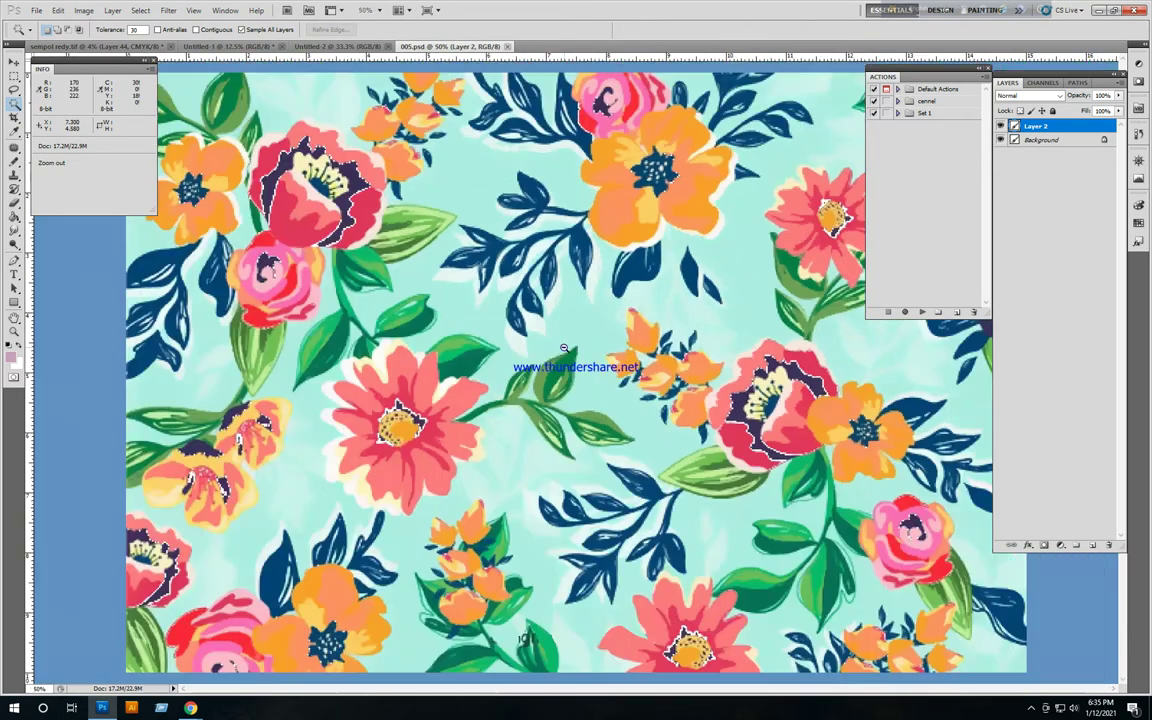
{"action": "key", "text": "h"}
{"action": "key", "text": "w"}
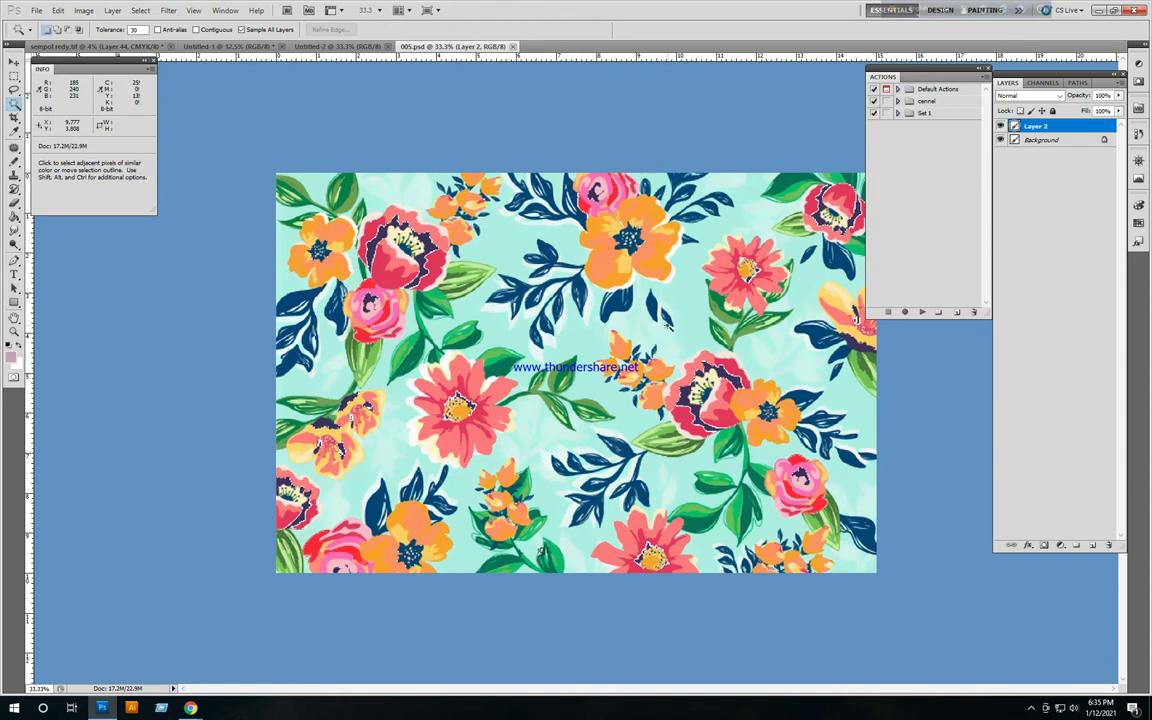
{"action": "key", "text": "ctrl+space"}
{"action": "left_click_drag", "start_coordinate": [644, 369], "coordinate": [755, 478]}
{"action": "left_click", "coordinate": [710, 408], "text": "alt"}
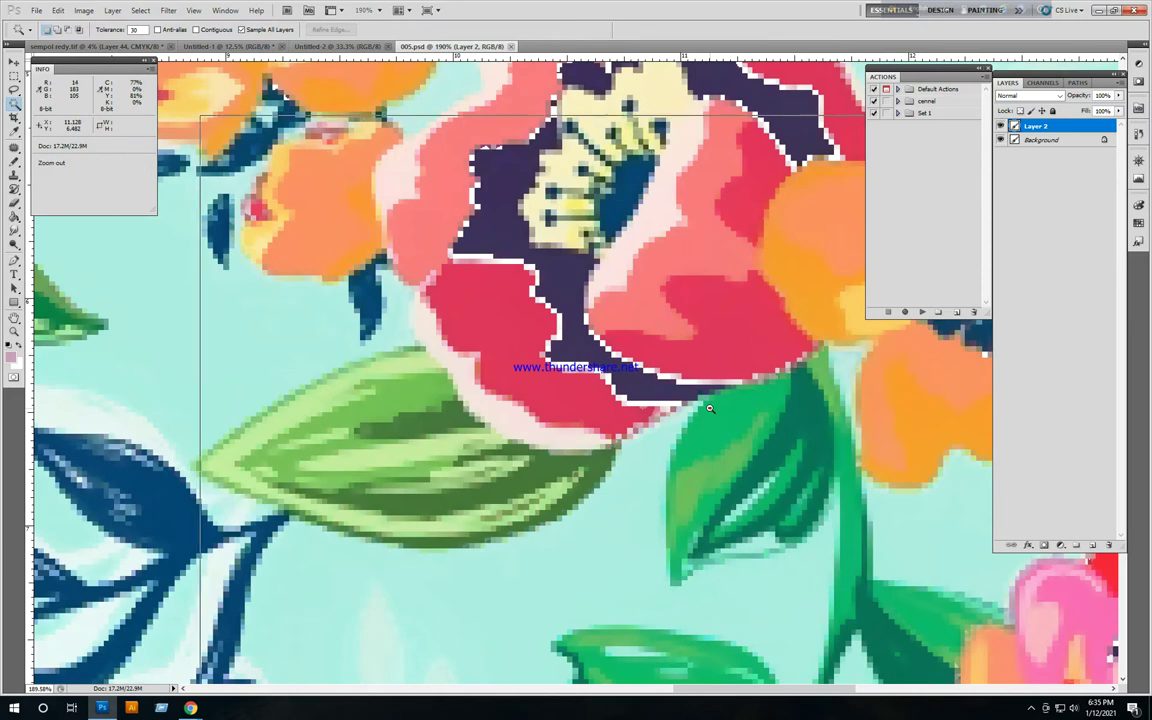
{"action": "scroll", "coordinate": [709, 408], "scroll_direction": "down", "scroll_amount": 4}
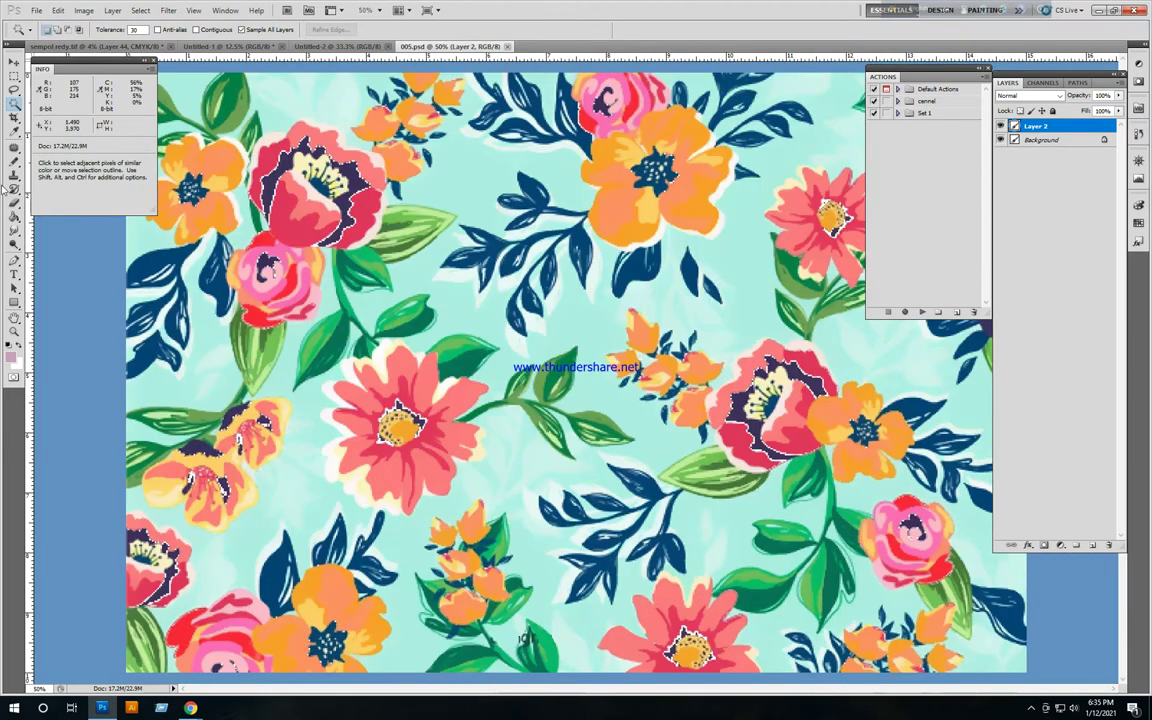
With the Pencil tool and colours sampled from the petals, cover the white outline along the large red flower's lower and left petals
{"action": "left_click", "coordinate": [13, 161]}
{"action": "scroll", "coordinate": [821, 474], "scroll_direction": "up", "scroll_amount": 5}
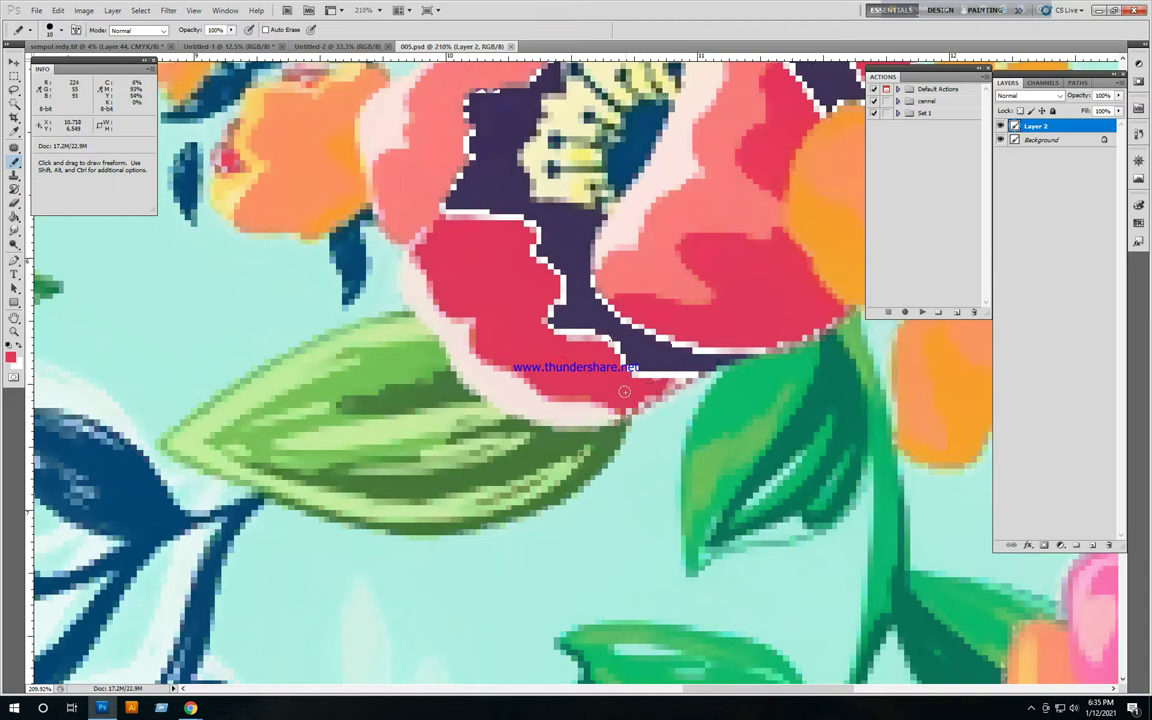
{"action": "mouse_move", "coordinate": [630, 384]}
{"action": "left_mouse_down"}
{"action": "mouse_move", "coordinate": [690, 377]}
{"action": "mouse_move", "coordinate": [617, 378]}
{"action": "mouse_move", "coordinate": [618, 367]}
{"action": "mouse_move", "coordinate": [632, 382]}
{"action": "mouse_move", "coordinate": [618, 350]}
{"action": "mouse_move", "coordinate": [557, 331]}
{"action": "mouse_move", "coordinate": [548, 316]}
{"action": "mouse_move", "coordinate": [560, 296]}
{"action": "mouse_move", "coordinate": [529, 250]}
{"action": "mouse_move", "coordinate": [533, 233]}
{"action": "mouse_move", "coordinate": [445, 213]}
{"action": "mouse_move", "coordinate": [425, 196]}
{"action": "mouse_move", "coordinate": [446, 186]}
{"action": "mouse_move", "coordinate": [461, 154]}
{"action": "mouse_move", "coordinate": [438, 182]}
{"action": "mouse_move", "coordinate": [450, 186]}
{"action": "mouse_move", "coordinate": [462, 92]}
{"action": "mouse_move", "coordinate": [509, 81]}
{"action": "mouse_move", "coordinate": [528, 273]}
{"action": "mouse_move", "coordinate": [559, 189]}
{"action": "mouse_move", "coordinate": [577, 173]}
{"action": "mouse_move", "coordinate": [605, 177]}
{"action": "mouse_move", "coordinate": [608, 115]}
{"action": "mouse_move", "coordinate": [663, 137]}
{"action": "left_mouse_up"}
{"action": "key", "text": "["}
{"action": "key", "text": "space"}
{"action": "key", "text": "ctrl+minus"}
{"action": "key", "text": "ctrl+minus"}
{"action": "key", "text": "ctrl+minus"}
{"action": "key", "text": "ctrl+minus"}
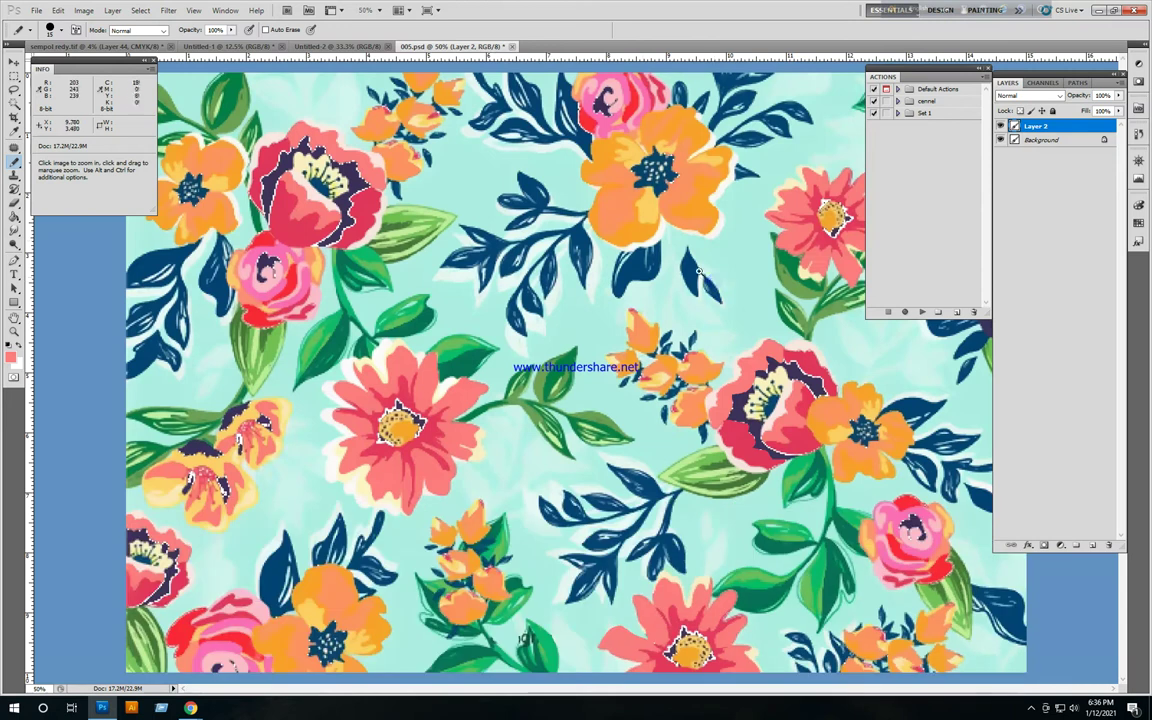
Paint over the white outlines on the same flower's upper right and central petals using the crimson sampled from each petal
{"action": "left_click_drag", "start_coordinate": [714, 285], "coordinate": [894, 484]}
{"action": "left_click", "coordinate": [656, 378], "text": "alt"}
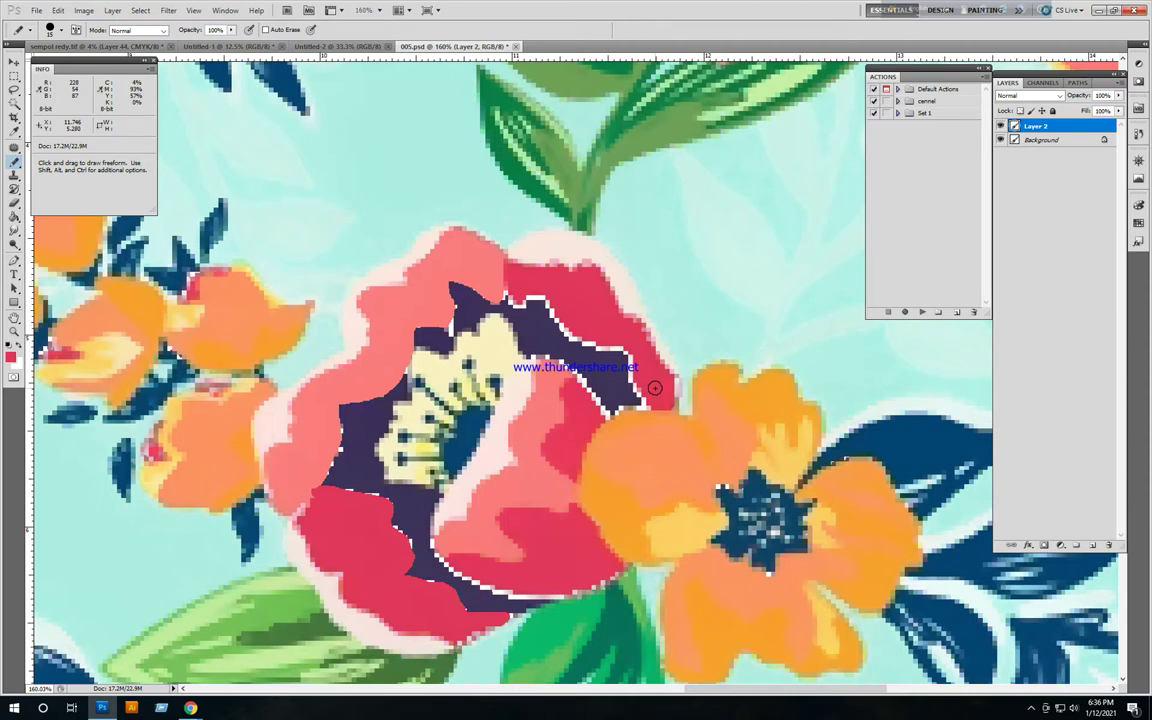
{"action": "left_click", "coordinate": [596, 304], "text": "alt"}
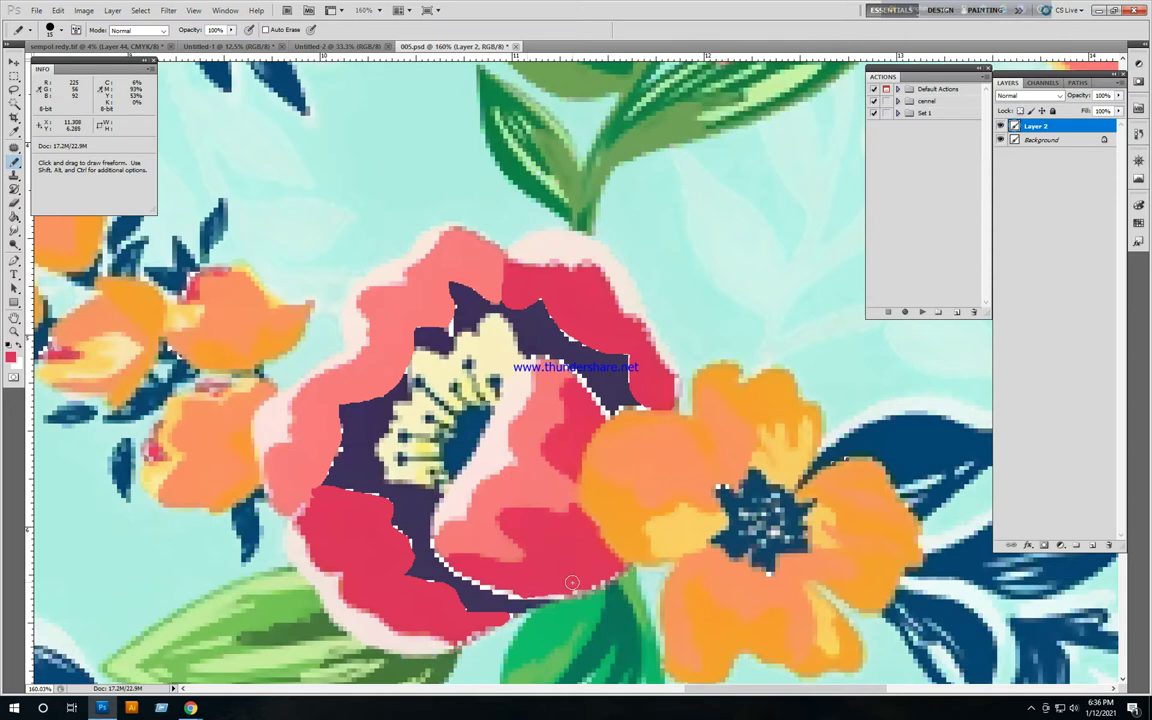
{"action": "left_click_drag", "start_coordinate": [530, 596], "coordinate": [476, 577]}
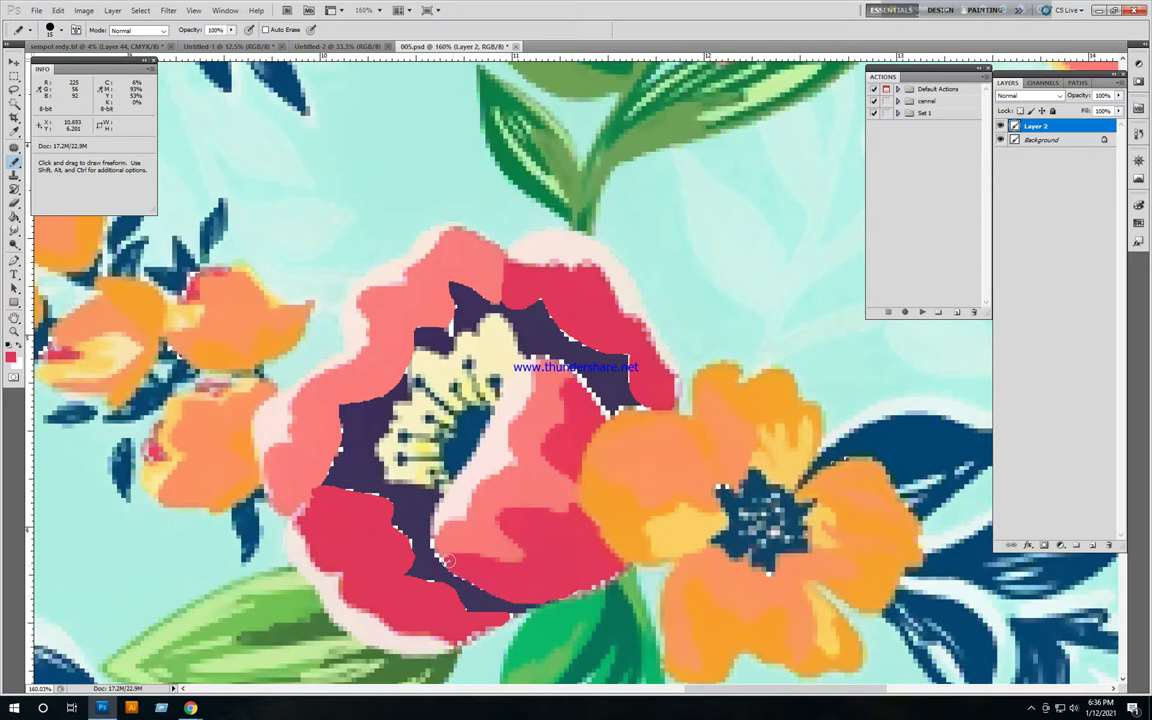
{"action": "left_click", "coordinate": [599, 549], "text": "alt"}
{"action": "left_click", "coordinate": [599, 549], "text": "alt"}
{"action": "mouse_move", "coordinate": [577, 578]}
{"action": "left_mouse_down"}
{"action": "mouse_move", "coordinate": [567, 497]}
{"action": "mouse_move", "coordinate": [635, 273]}
{"action": "mouse_move", "coordinate": [590, 300]}
{"action": "mouse_move", "coordinate": [511, 395]}
{"action": "mouse_move", "coordinate": [465, 355]}
{"action": "mouse_move", "coordinate": [424, 188]}
{"action": "mouse_move", "coordinate": [429, 221]}
{"action": "mouse_move", "coordinate": [473, 172]}
{"action": "mouse_move", "coordinate": [435, 160]}
{"action": "mouse_move", "coordinate": [505, 175]}
{"action": "mouse_move", "coordinate": [600, 235]}
{"action": "mouse_move", "coordinate": [637, 283]}
{"action": "left_mouse_up"}
{"action": "key", "text": "ctrl+minus"}
{"action": "key", "text": "ctrl+minus"}
{"action": "key", "text": "ctrl+minus"}
{"action": "left_click", "coordinate": [679, 354], "text": "ctrl+alt"}
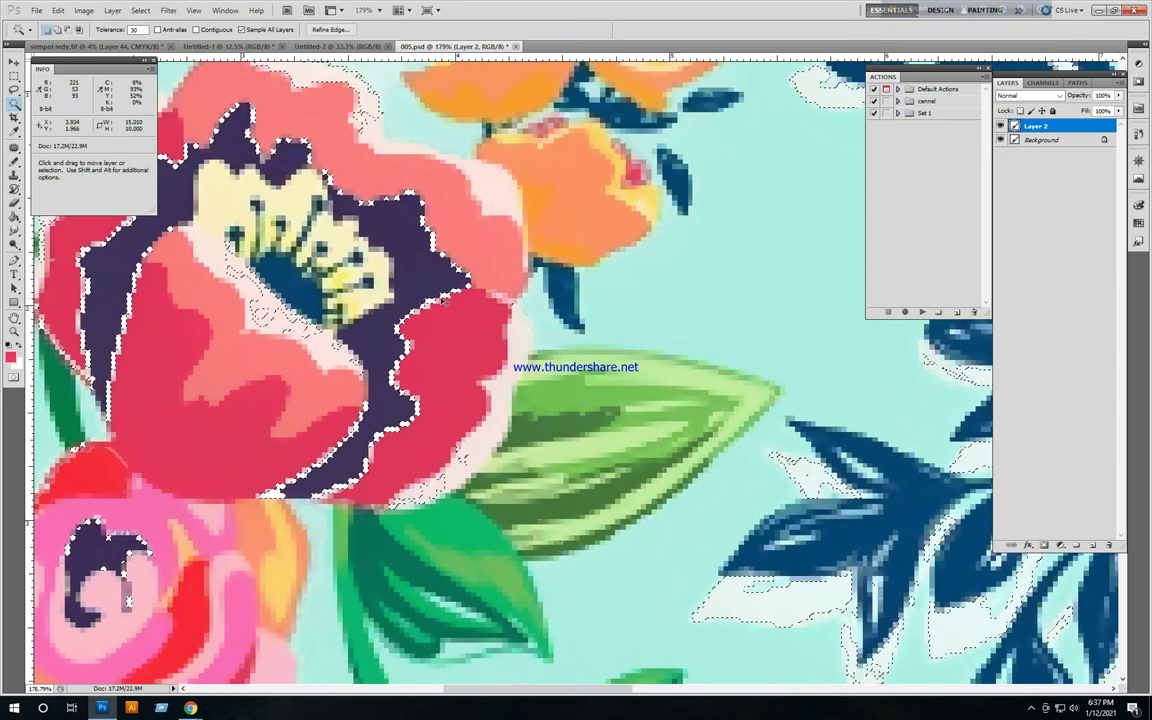
Try filling the Background layer with the dark purple sampled from the flower's centre, and undo the fill
{"action": "left_click", "coordinate": [1064, 141]}
{"action": "key", "text": "i"}
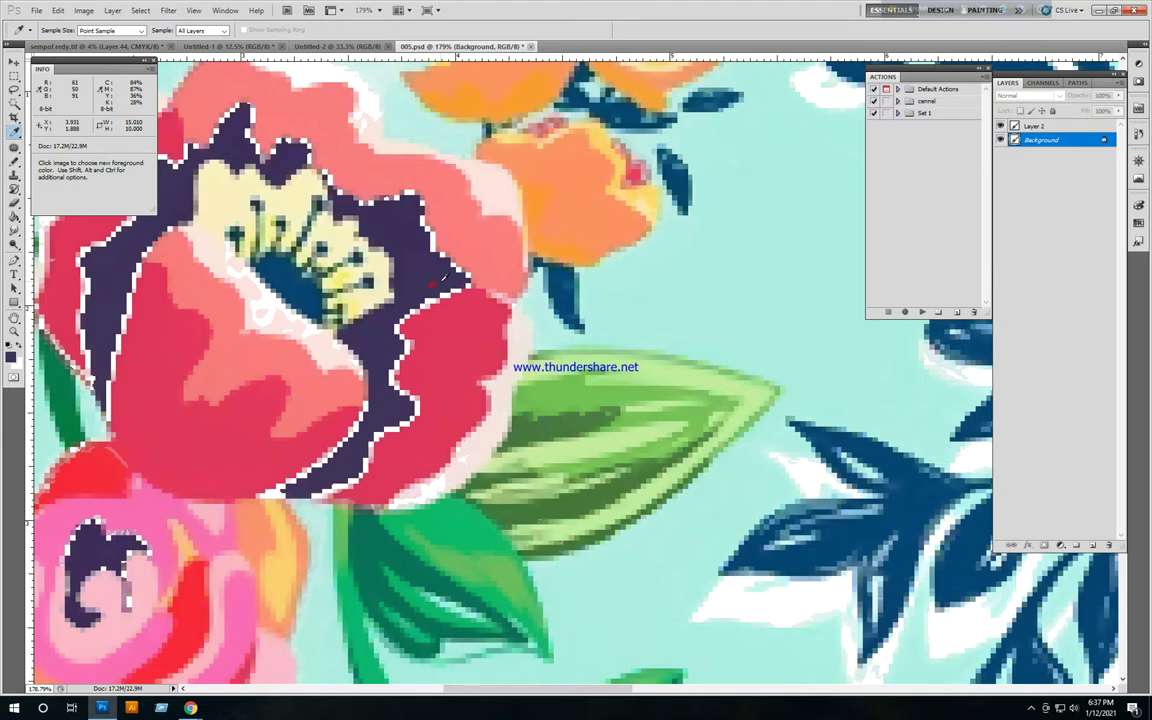
{"action": "key", "text": "alt+Delete"}
{"action": "key", "text": "ctrl+0"}
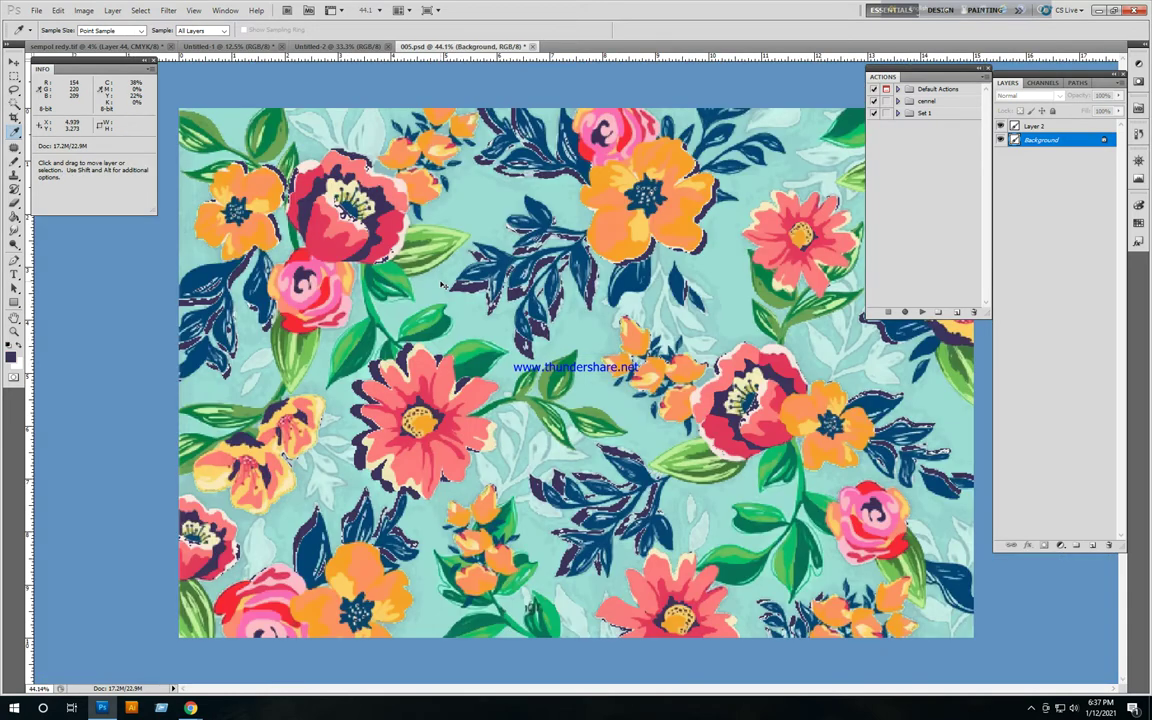
{"action": "key", "text": "ctrl+alt+z"}
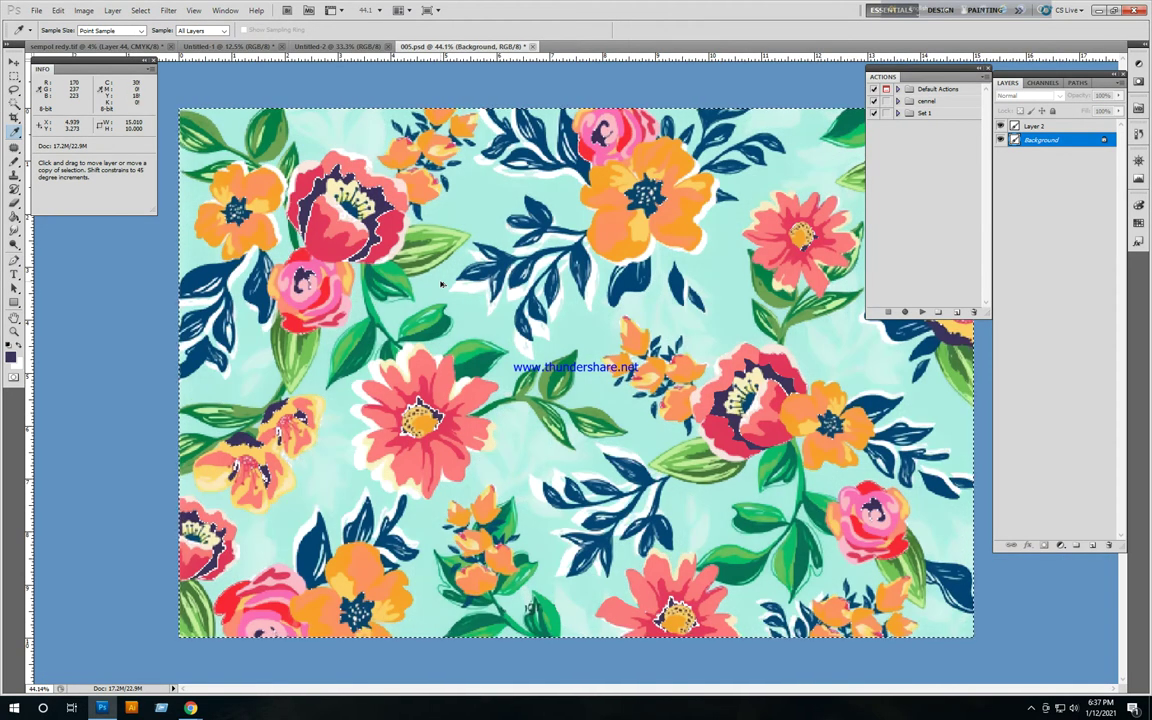
{"action": "right_click", "coordinate": [450, 290], "text": "ctrl+alt"}
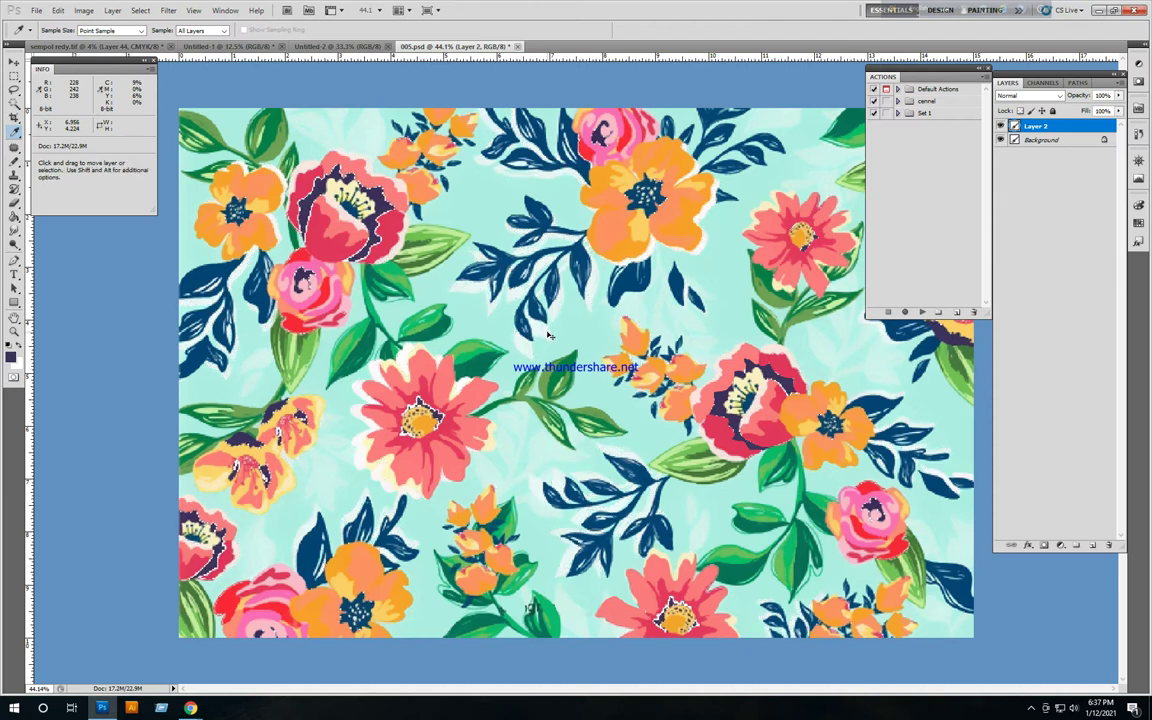
Expand the Set 1 action set and review the recorded selection and layer-cut commands of Action 13
{"action": "key", "text": "z"}
{"action": "left_click", "coordinate": [660, 287], "text": "alt"}
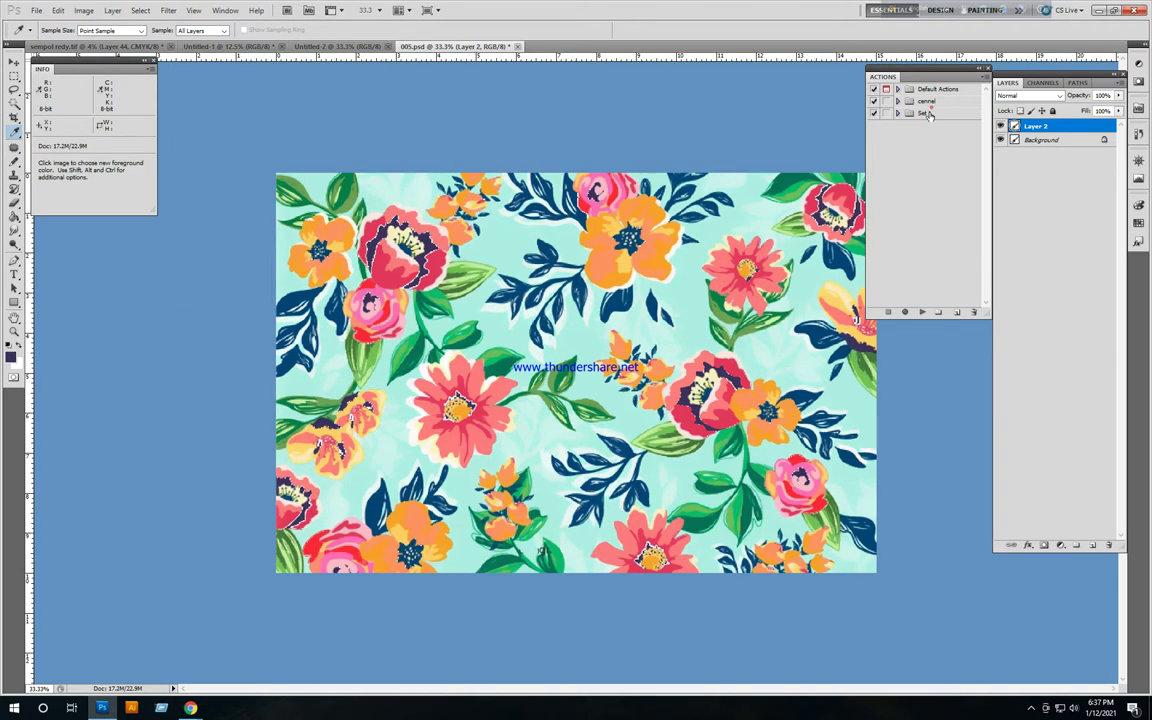
{"action": "left_click", "coordinate": [937, 112]}
{"action": "left_click", "coordinate": [897, 113]}
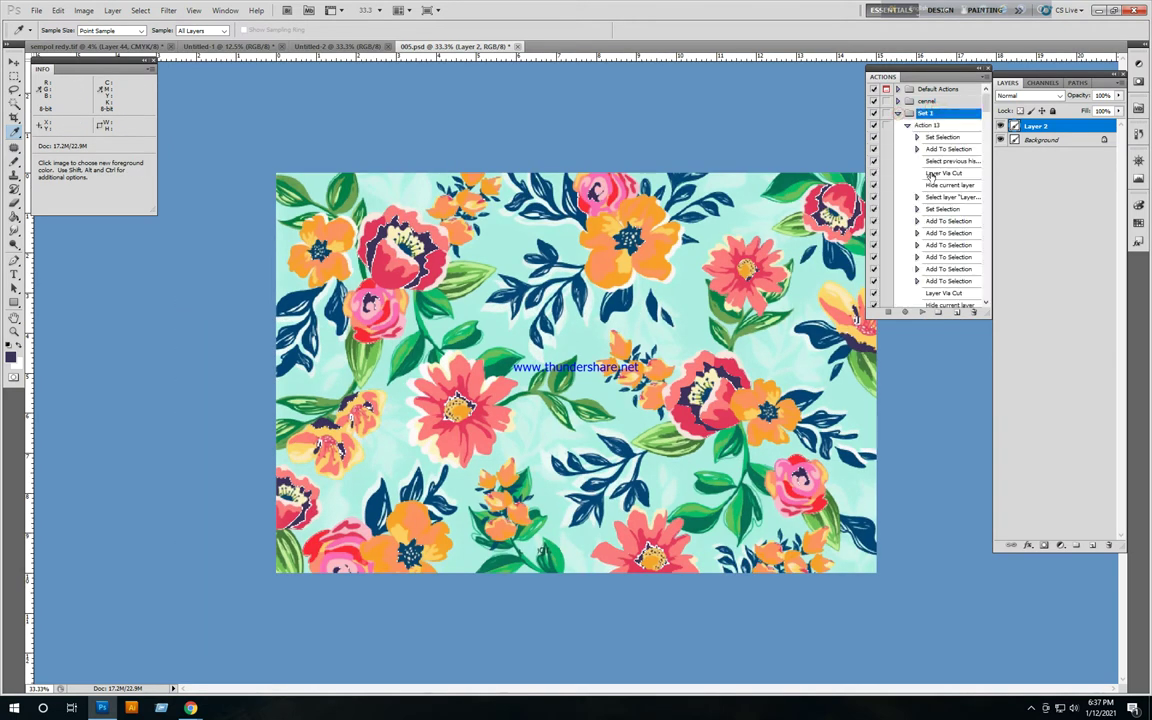
{"action": "scroll", "coordinate": [931, 175], "scroll_direction": "down", "scroll_amount": 8}
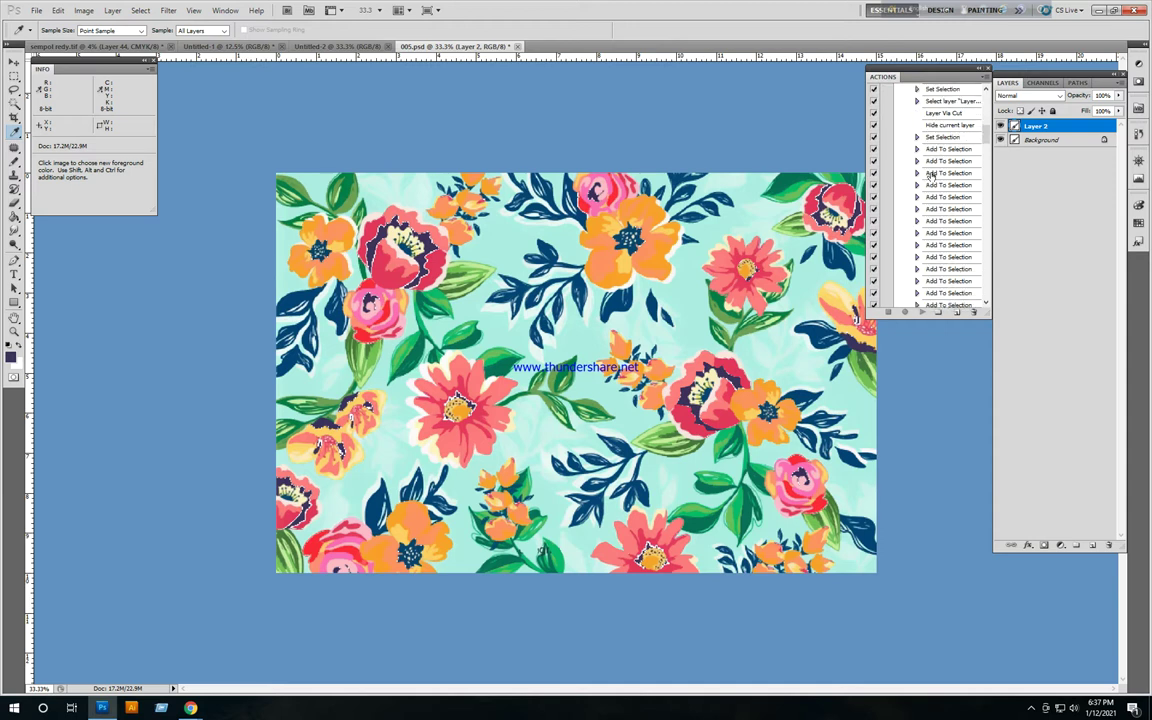
{"action": "scroll", "coordinate": [931, 175], "scroll_direction": "down", "scroll_amount": 2}
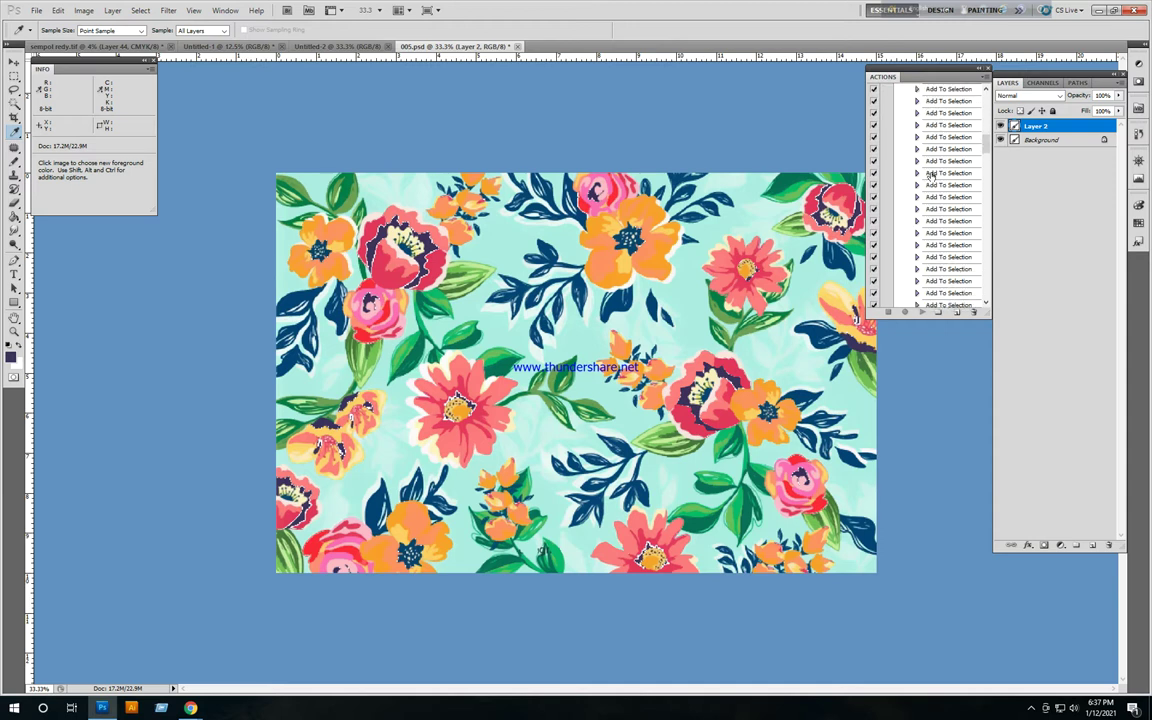
Toggle Layer 2's visibility off and on to compare, and merge it down into the Background
{"action": "left_click", "coordinate": [1001, 126]}
{"action": "left_click", "coordinate": [1002, 126]}
{"action": "key", "text": "ctrl+e"}
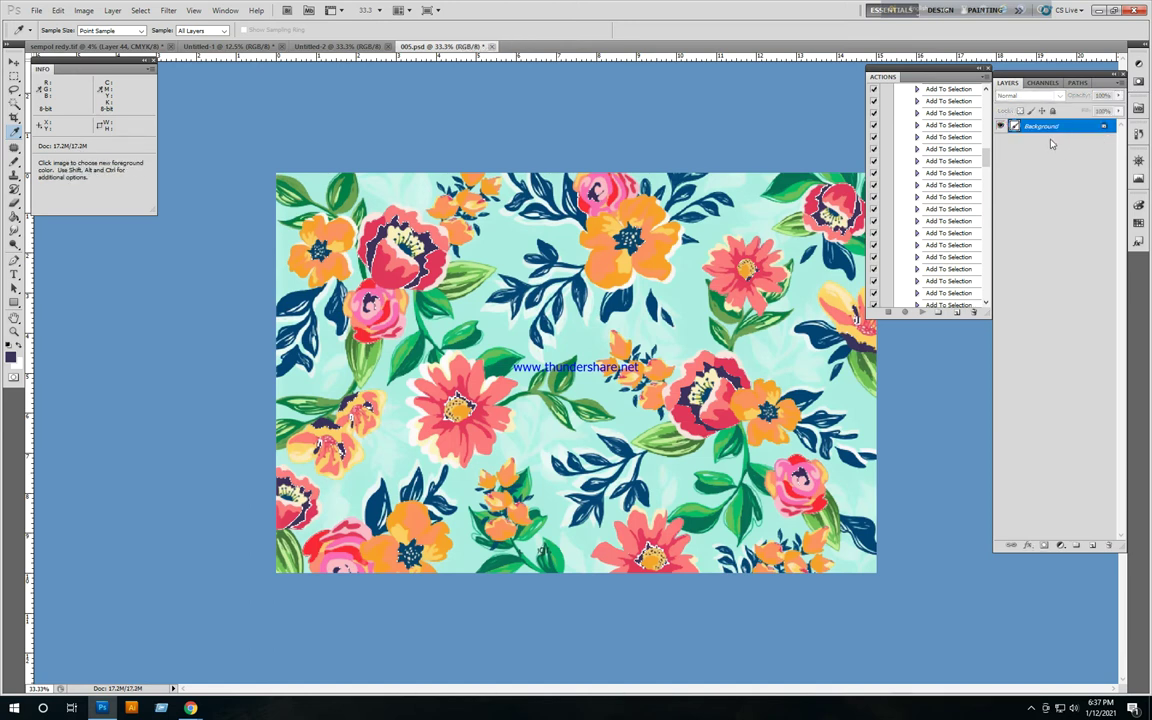
Select Action 13 in Set 1 and show the image in full-screen mode, centred on the black canvas
{"action": "left_click_drag", "start_coordinate": [987, 148], "coordinate": [986, 98]}
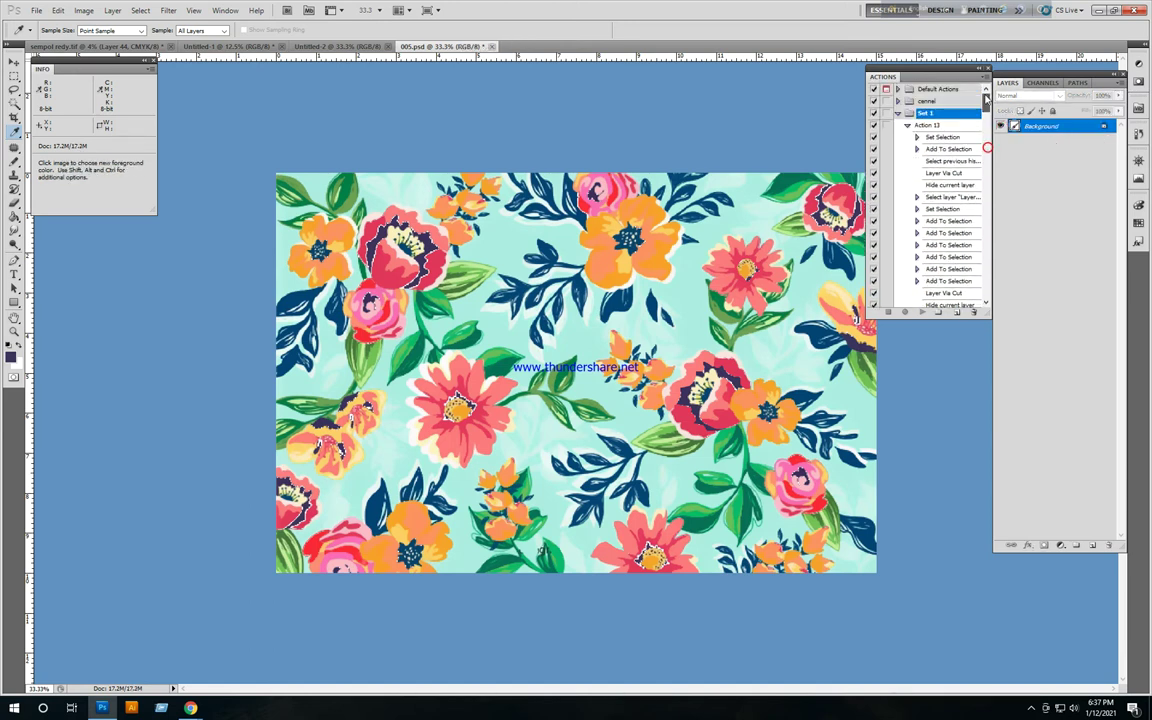
{"action": "left_click", "coordinate": [935, 125]}
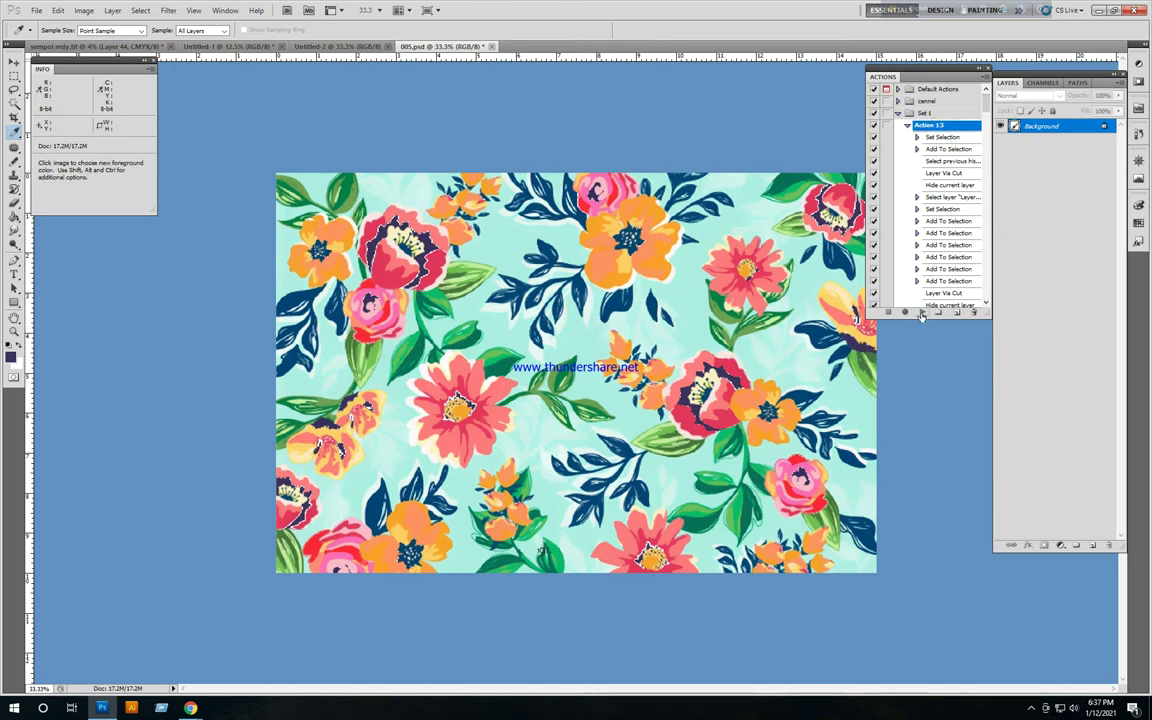
{"action": "key", "text": "f"}
{"action": "left_click_drag", "start_coordinate": [687, 339], "coordinate": [619, 347]}
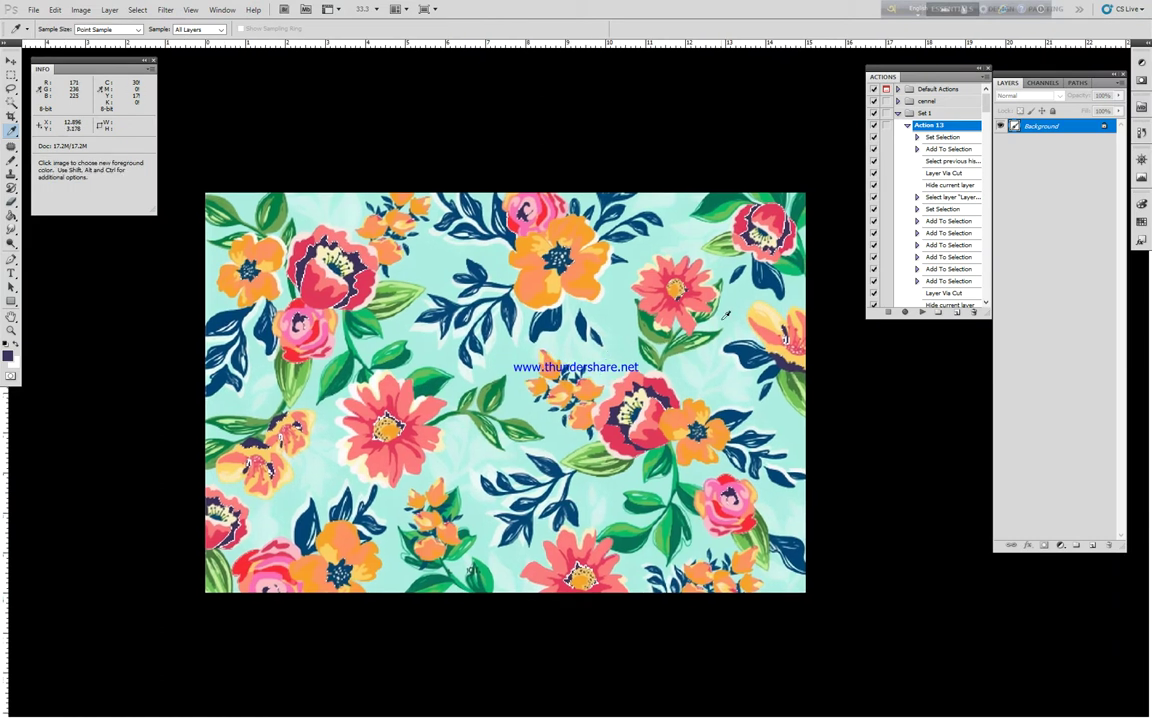
{"action": "left_click_drag", "start_coordinate": [525, 485], "coordinate": [543, 449]}
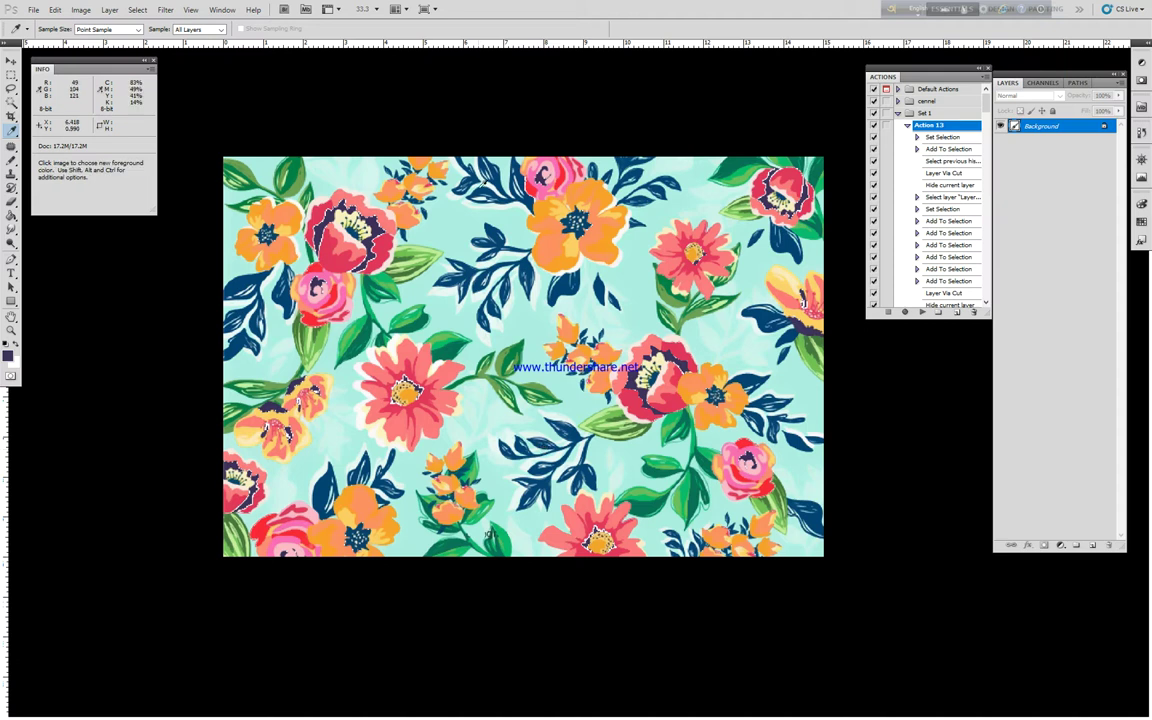
{"action": "key", "text": "m"}
{"action": "left_click_drag", "start_coordinate": [471, 139], "coordinate": [622, 600]}
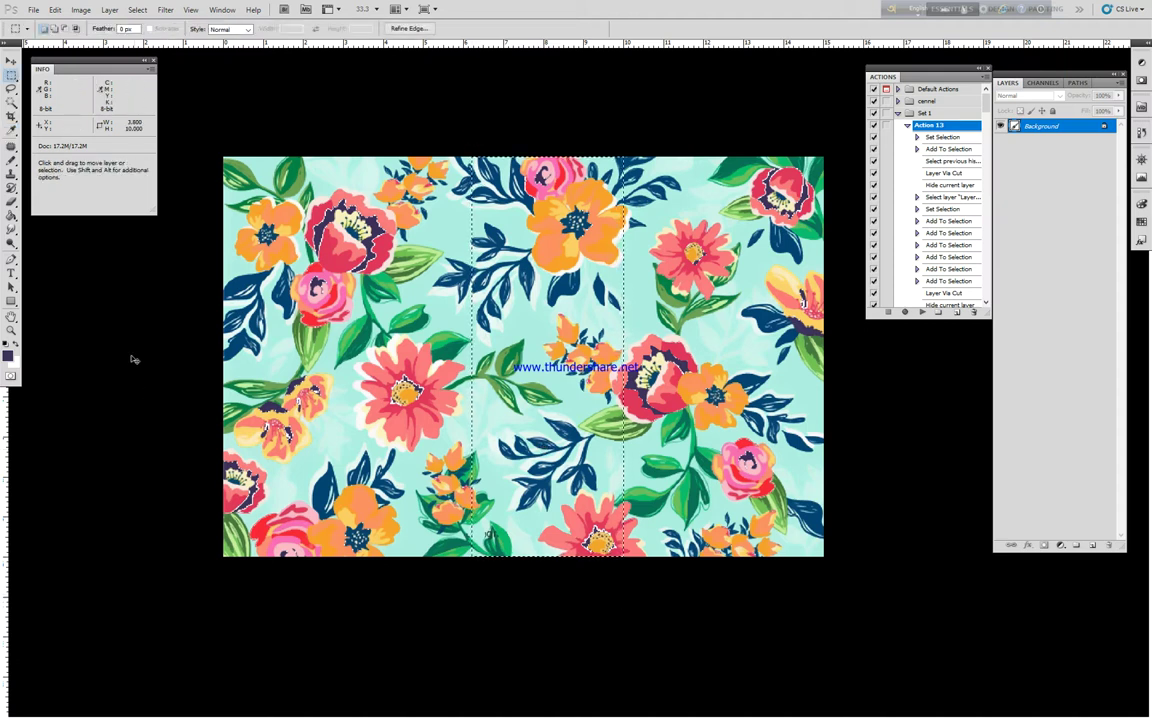
{"action": "left_click_drag", "start_coordinate": [147, 287], "coordinate": [998, 476]}
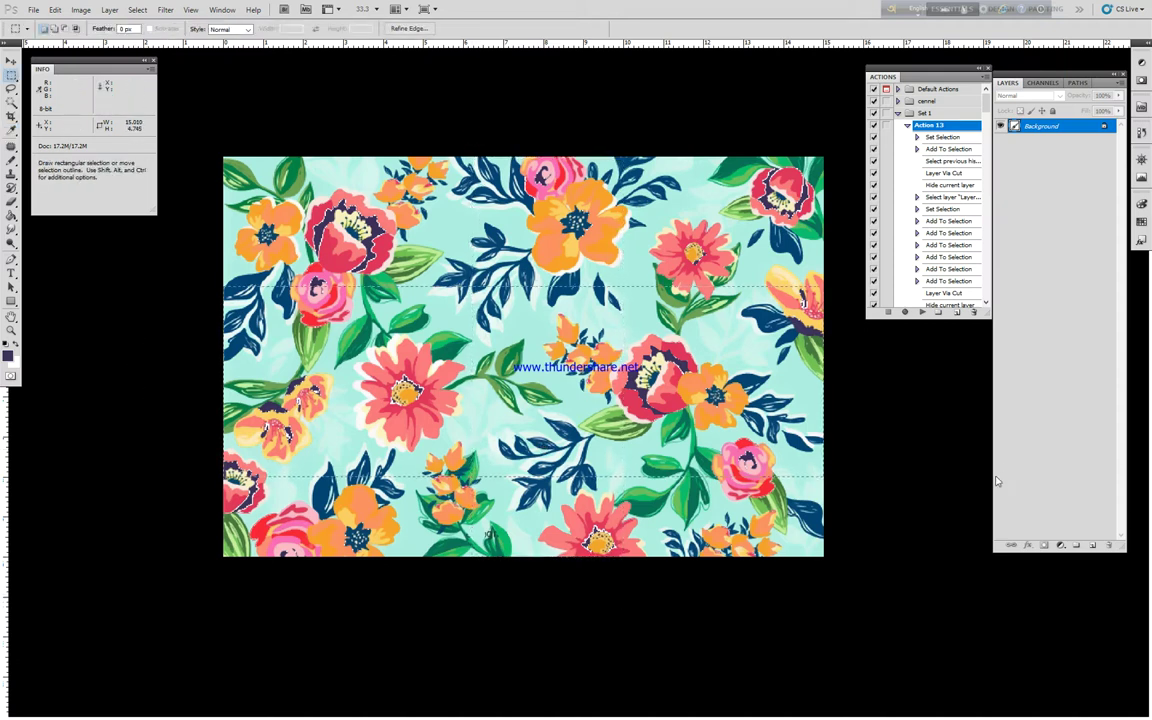
{"action": "key", "text": "ctrl+d"}
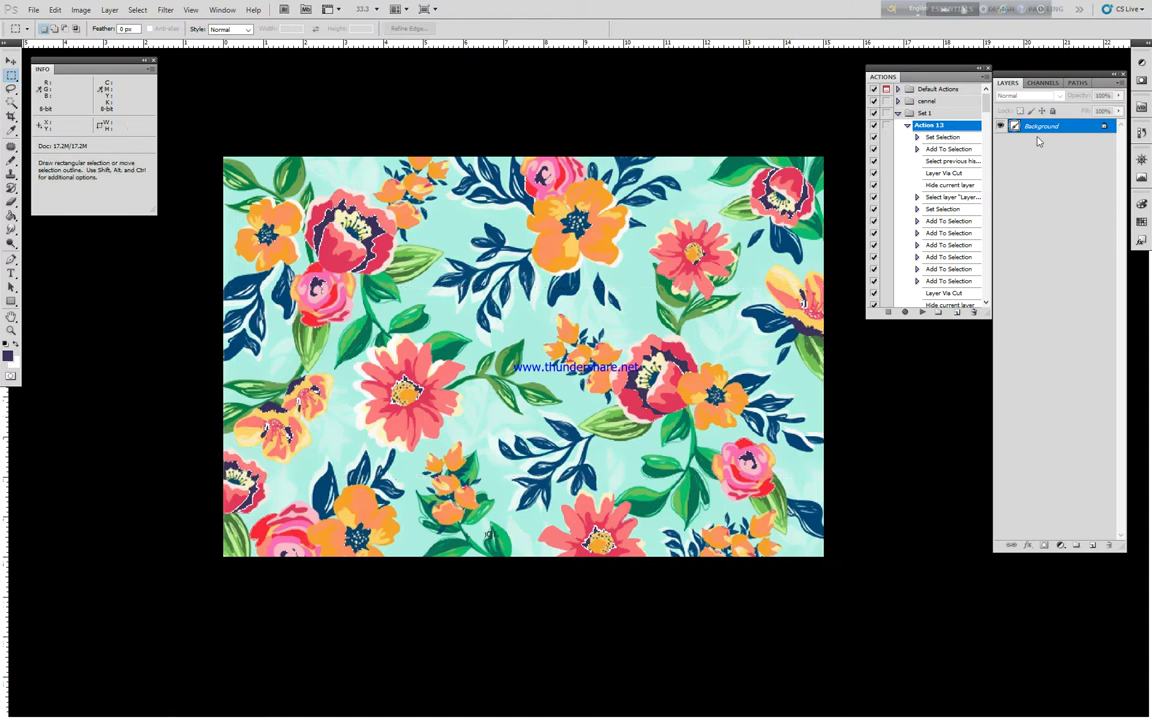
Play Action 13 and resume it with the Background layer selected, cutting the two orange petal tones onto separate hidden layers
{"action": "left_click", "coordinate": [923, 313]}
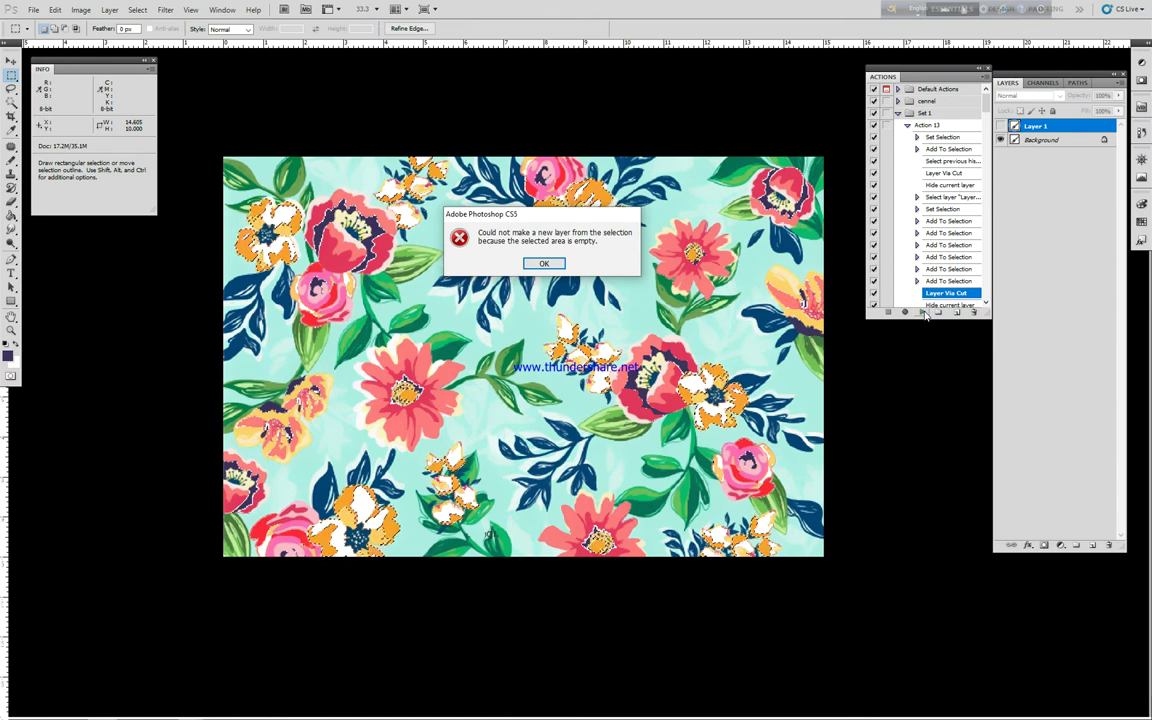
{"action": "left_click", "coordinate": [541, 264]}
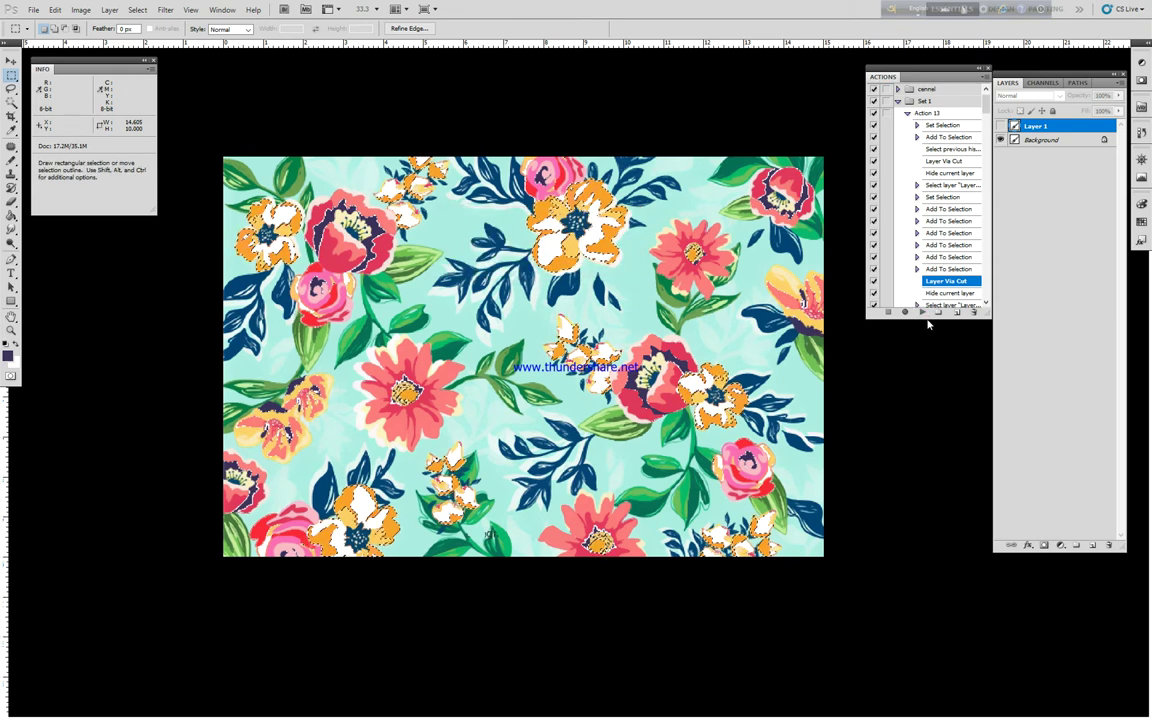
{"action": "left_click", "coordinate": [924, 313]}
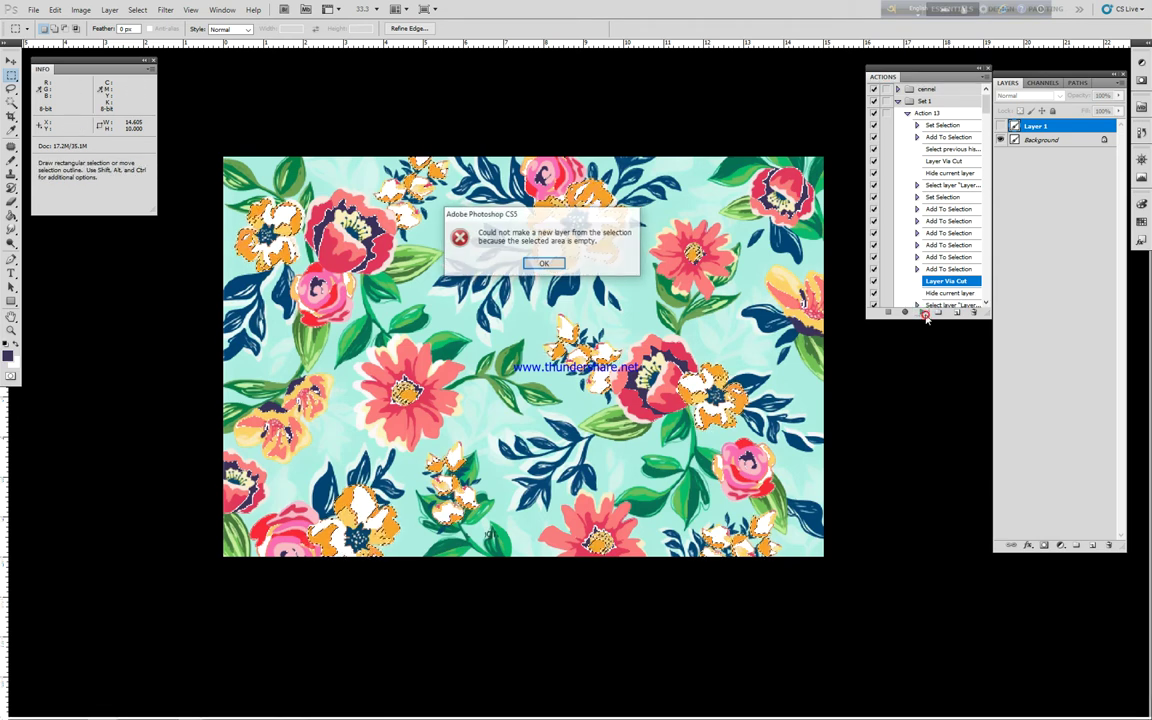
{"action": "left_click", "coordinate": [544, 264]}
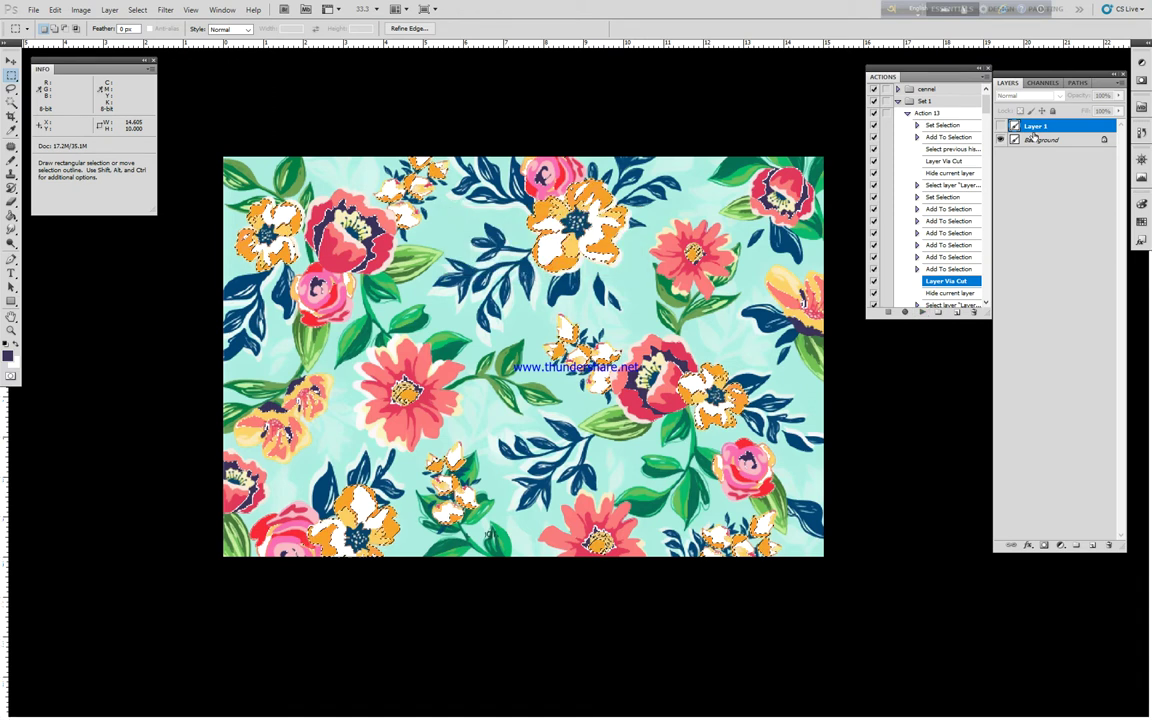
{"action": "left_click", "coordinate": [921, 313]}
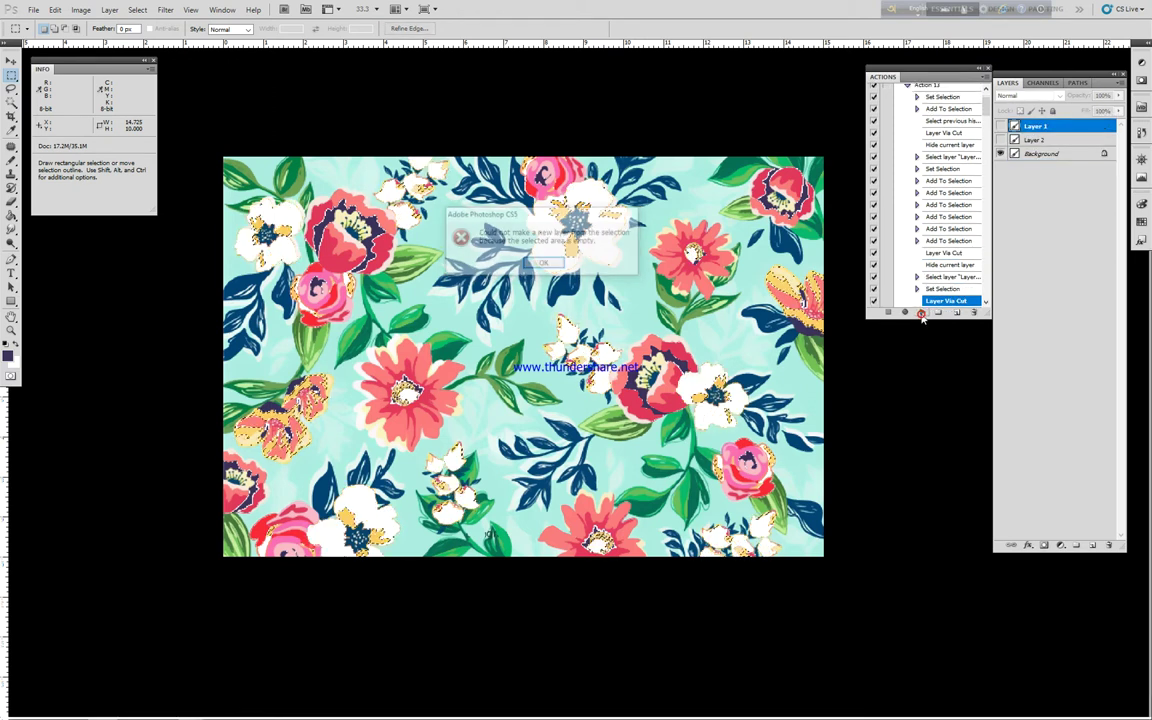
{"action": "left_click", "coordinate": [544, 264]}
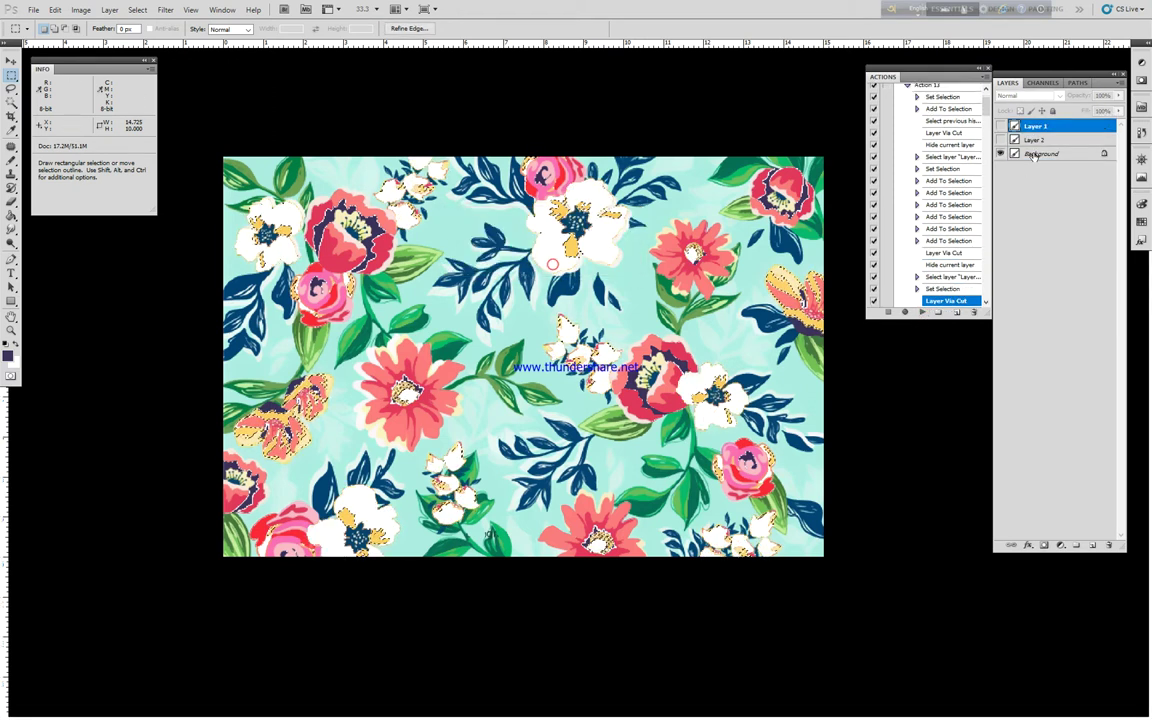
Resume Action 13 from the Background layer after each interruption, cutting the yellow, crimson and coral petal colours onto separate layers
{"action": "left_click", "coordinate": [921, 313]}
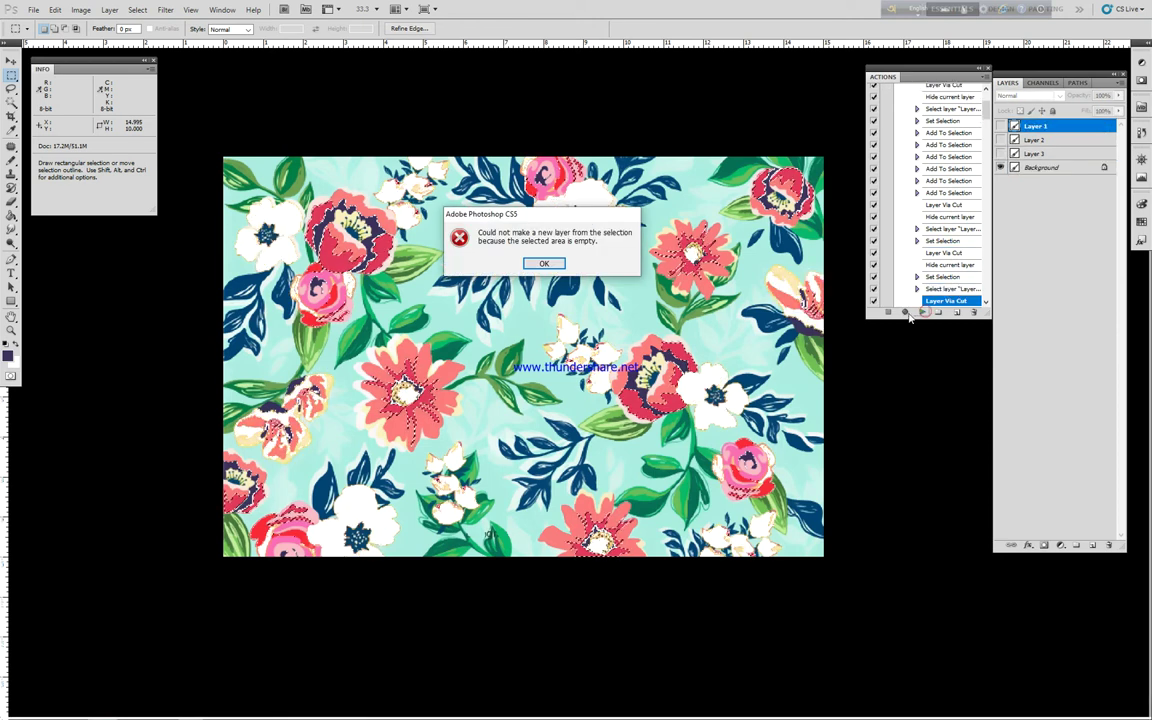
{"action": "left_click", "coordinate": [544, 264]}
{"action": "left_click", "coordinate": [1073, 167]}
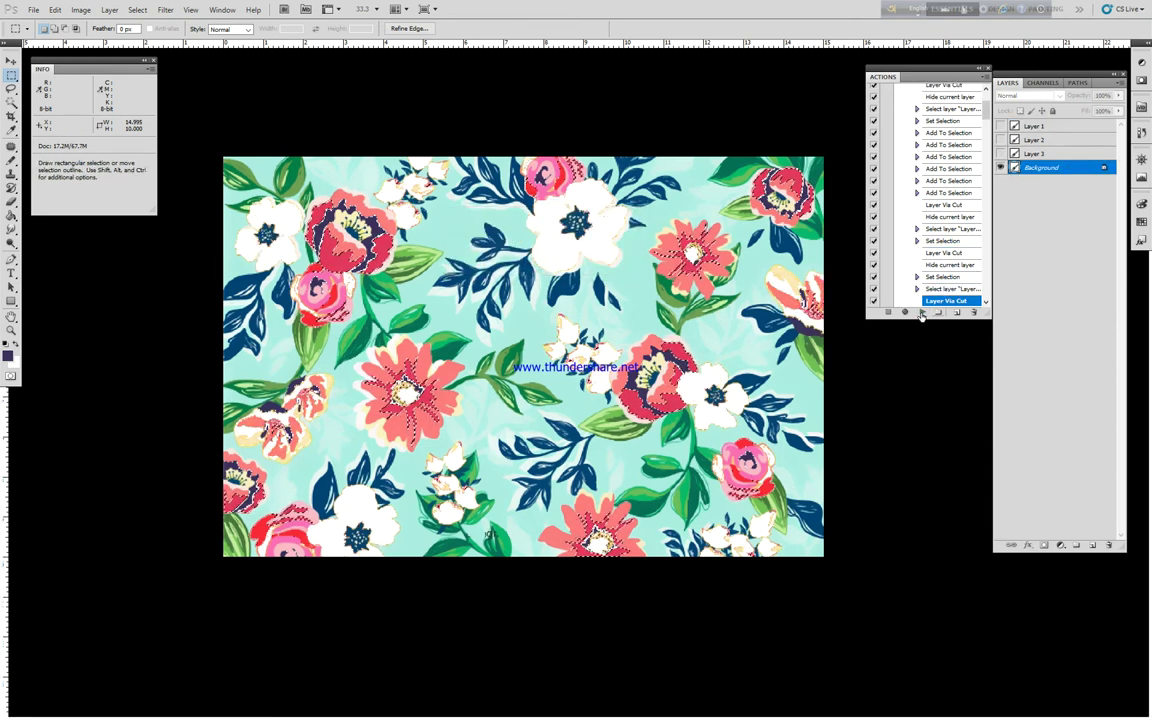
{"action": "left_click", "coordinate": [544, 264]}
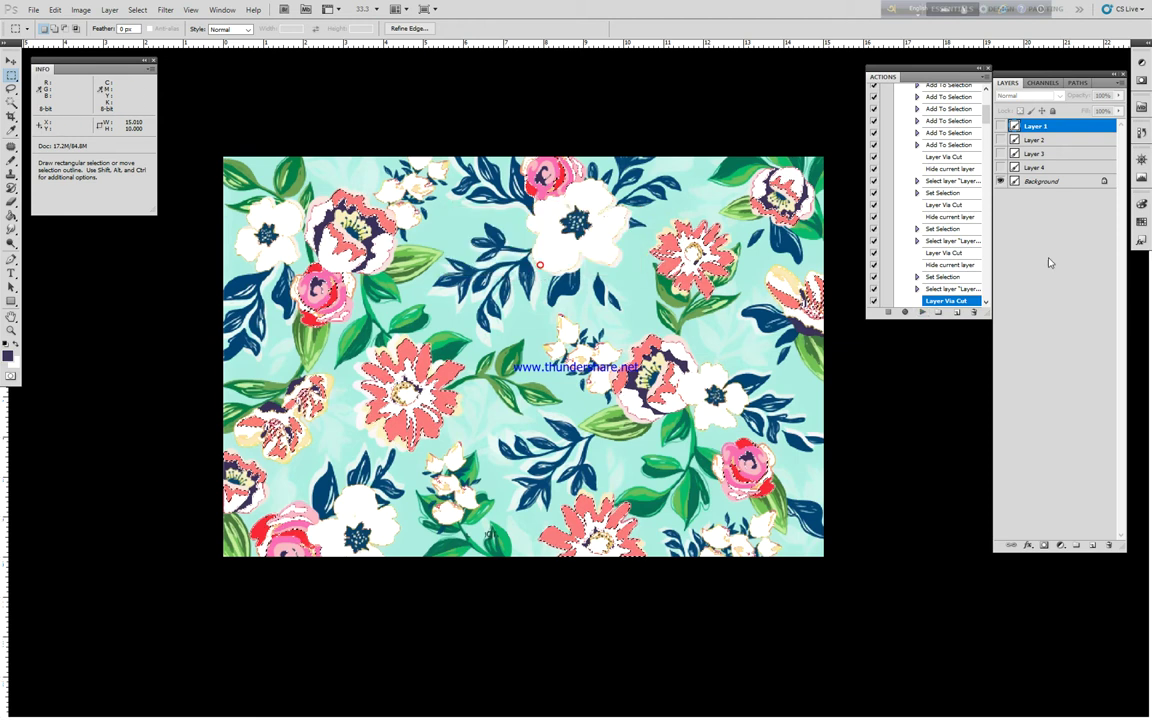
{"action": "left_click", "coordinate": [1050, 181]}
{"action": "left_click", "coordinate": [922, 312]}
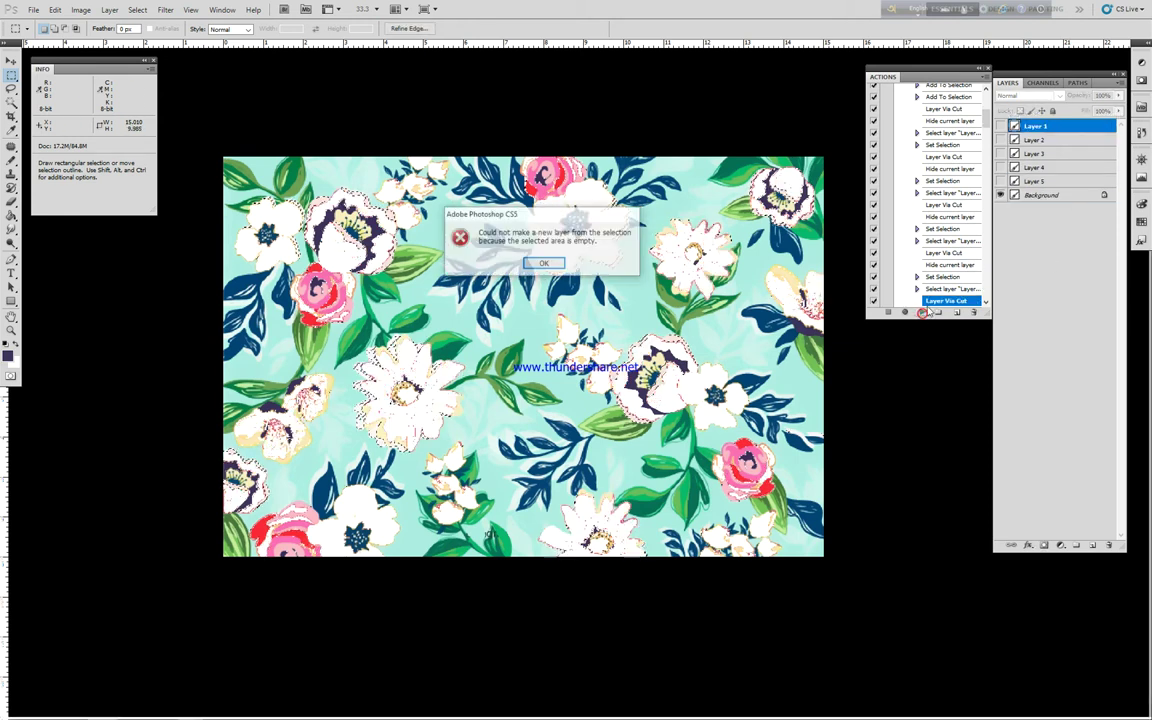
{"action": "left_click", "coordinate": [546, 262]}
Keep resuming Action 13 from the Background layer to cut out the navy leaves, dark purple flower details and darkest green leaf areas
{"action": "left_click", "coordinate": [1056, 200]}
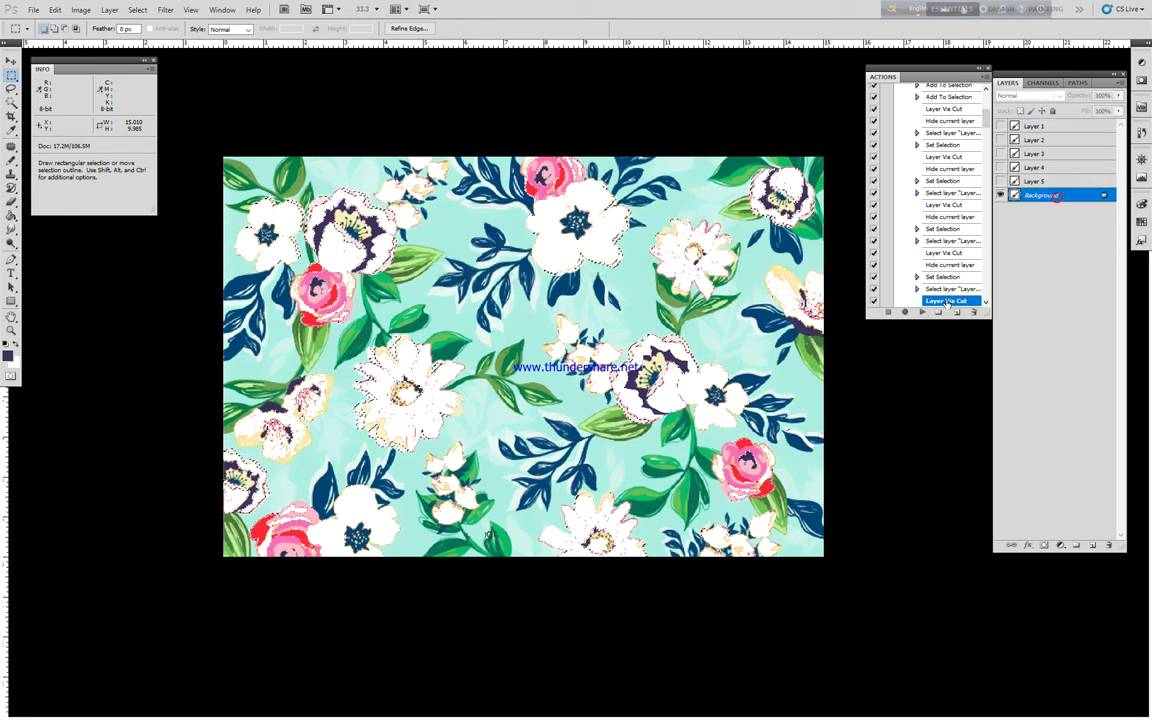
{"action": "left_click", "coordinate": [922, 312]}
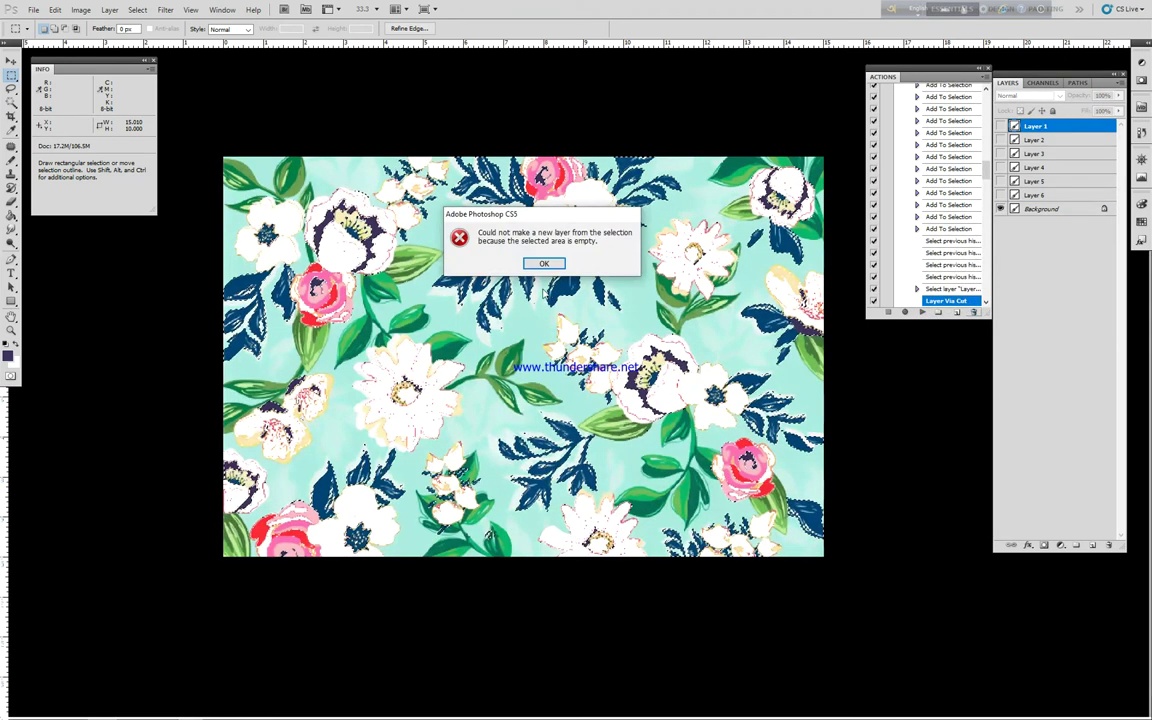
{"action": "left_click", "coordinate": [544, 264]}
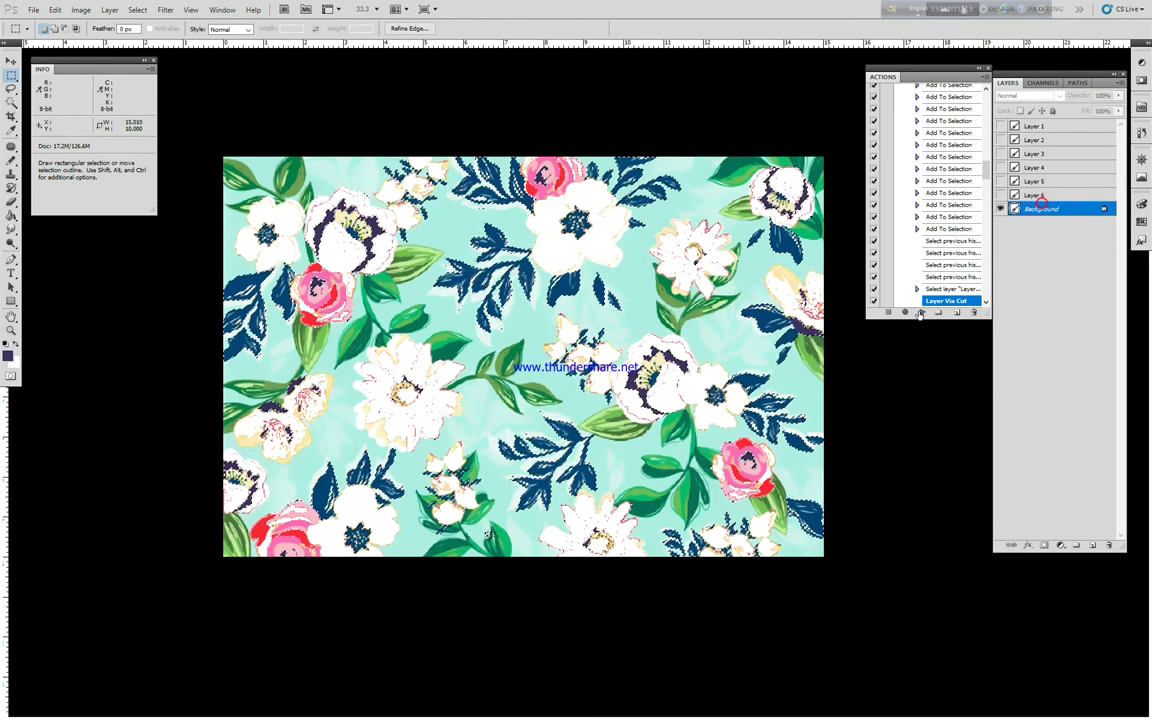
{"action": "left_click", "coordinate": [544, 261]}
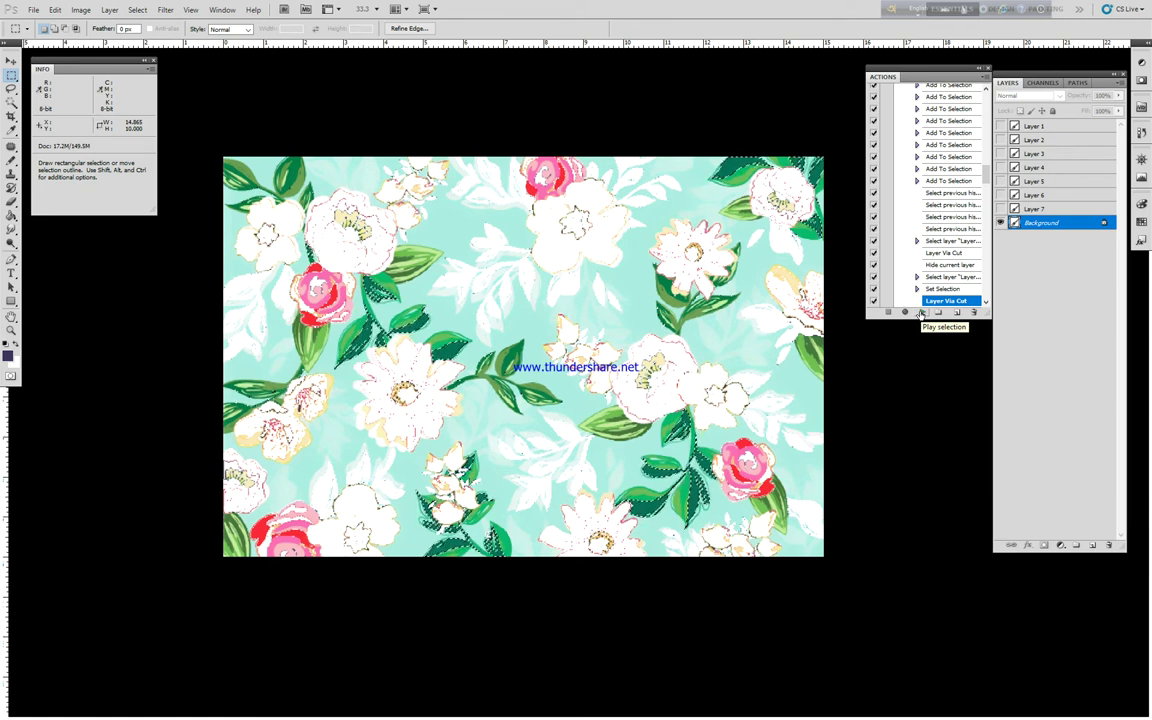
{"action": "left_click", "coordinate": [921, 313]}
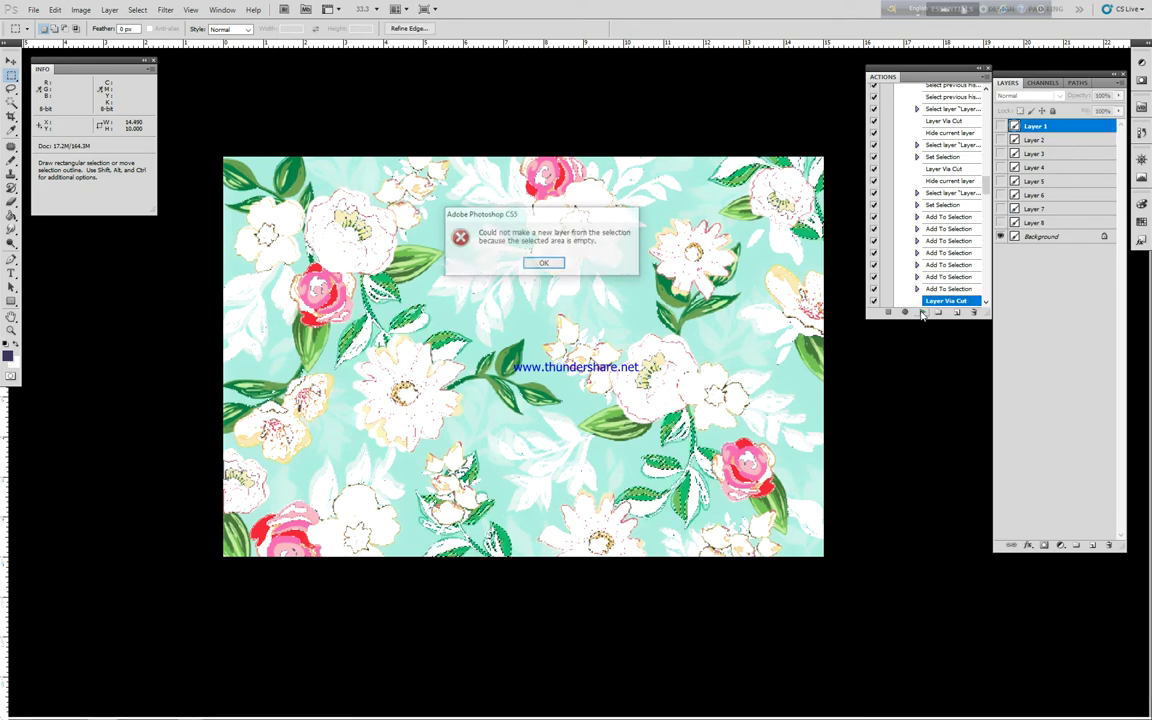
{"action": "left_click", "coordinate": [555, 264]}
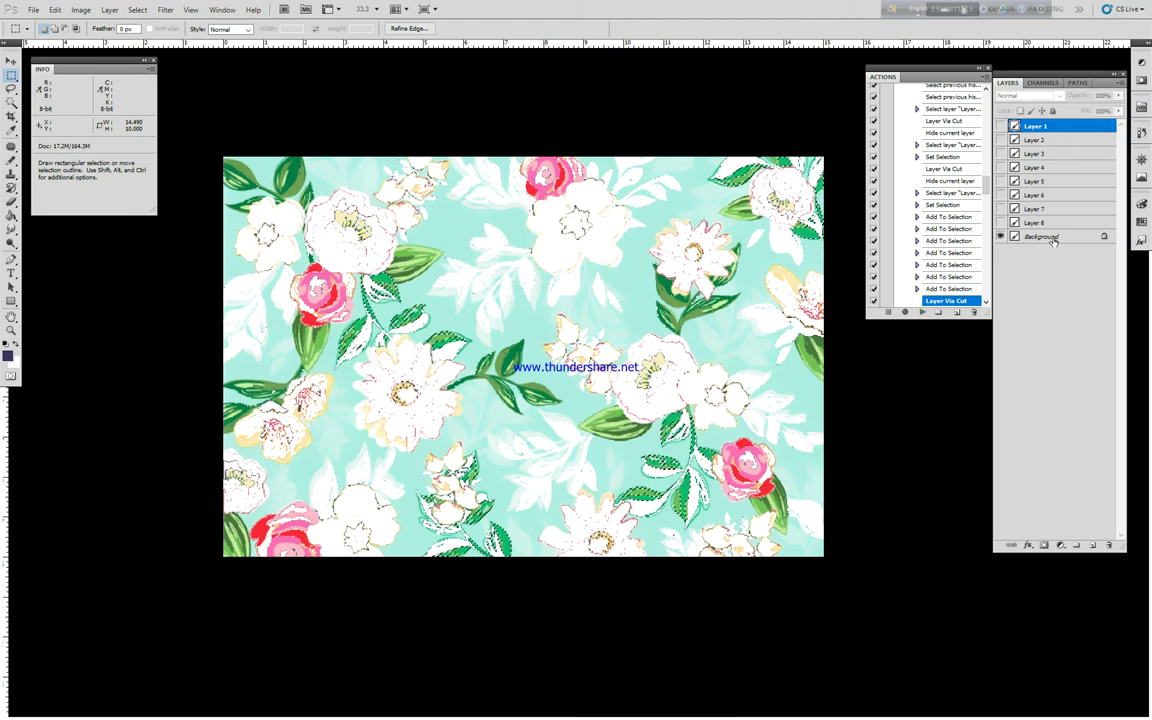
Reselect the Background layer and replay the remaining Action 13 commands twice to cut out the next green leaf tones
{"action": "left_click", "coordinate": [1053, 239]}
{"action": "left_click", "coordinate": [925, 313]}
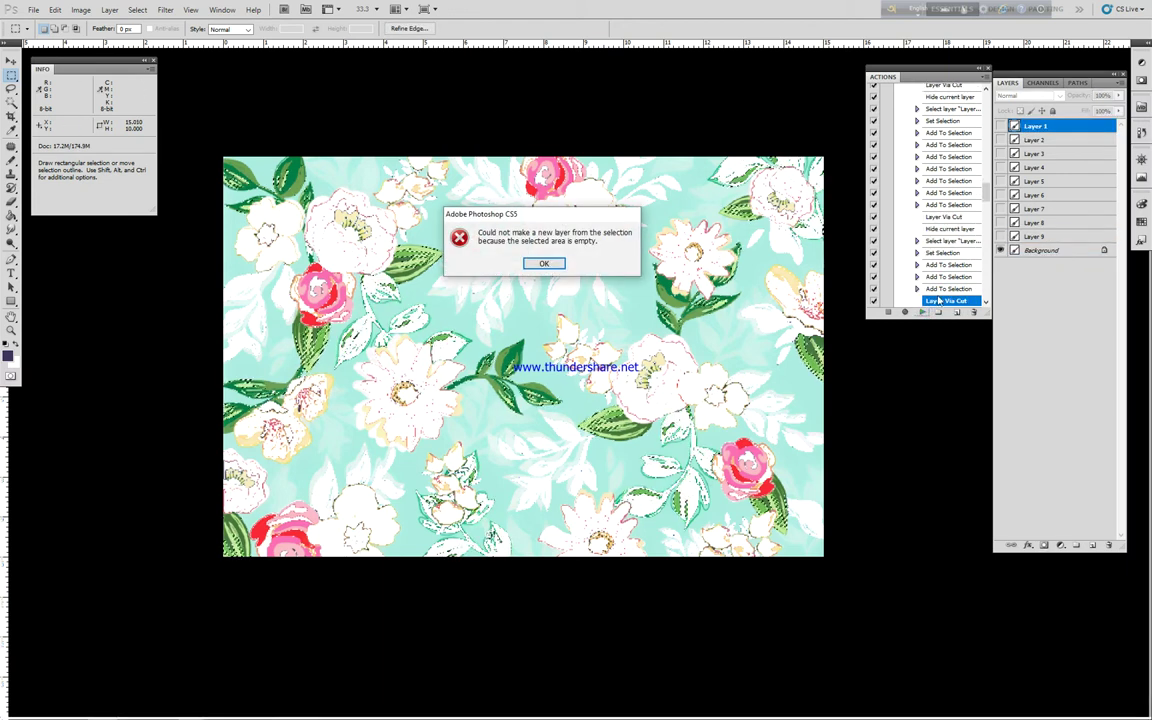
{"action": "left_click", "coordinate": [557, 262]}
{"action": "left_click", "coordinate": [1062, 250]}
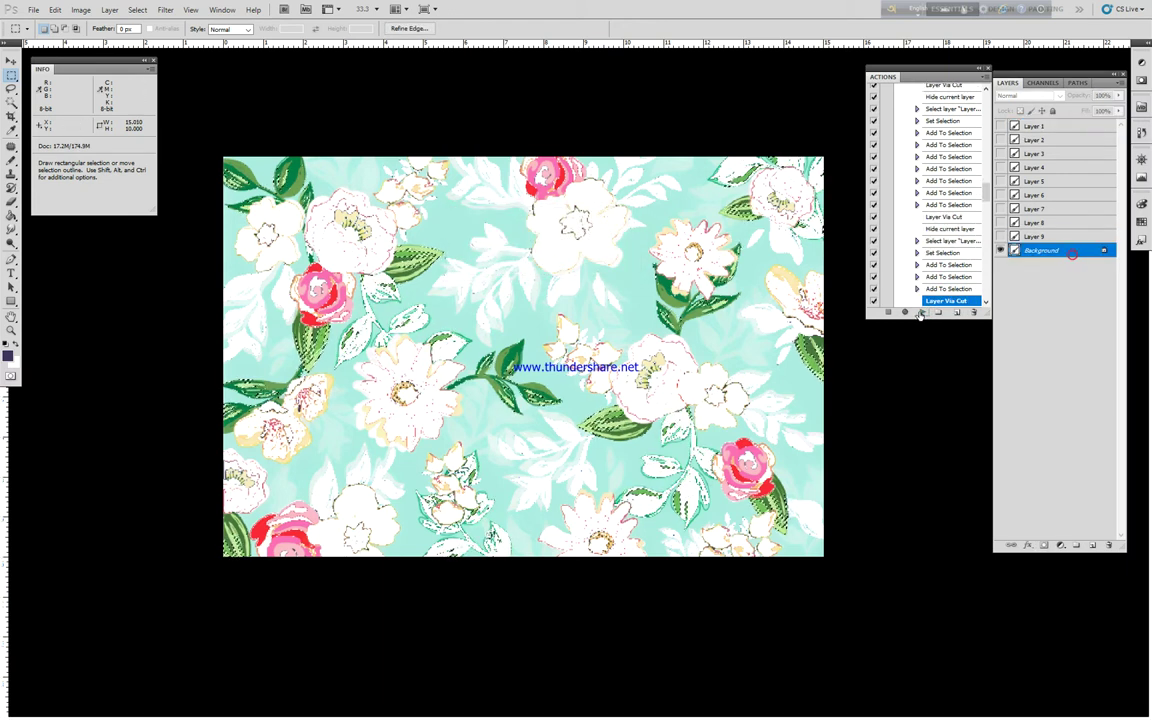
{"action": "left_click", "coordinate": [922, 313]}
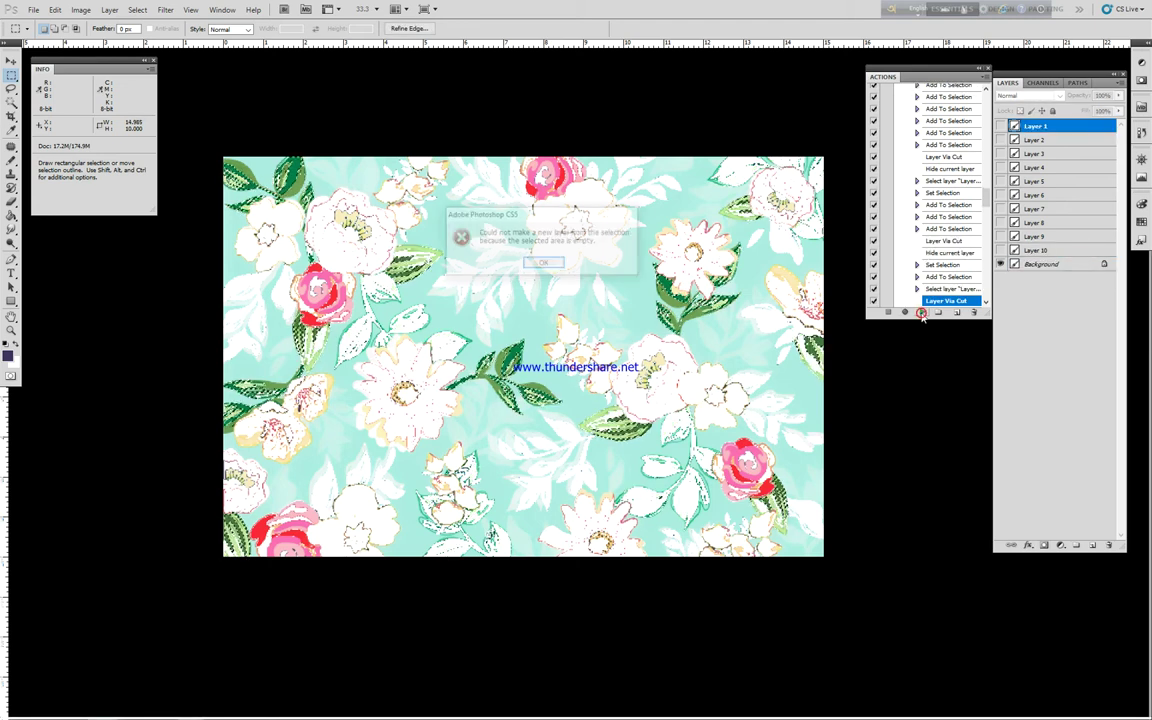
{"action": "left_click", "coordinate": [543, 262]}
Run the rest of Action 13 from the Background layer to its end, continuing past the unavailable commands, to separate the remaining colours
{"action": "left_click", "coordinate": [1041, 264]}
{"action": "left_click", "coordinate": [922, 313]}
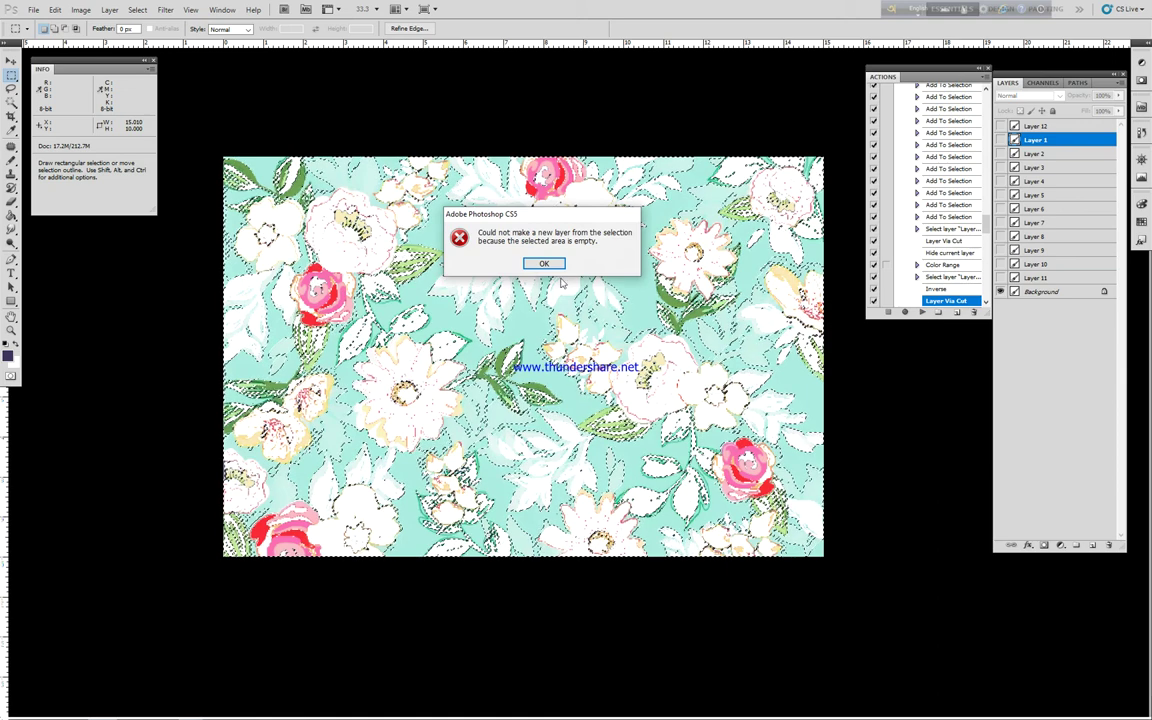
{"action": "left_click", "coordinate": [540, 262]}
{"action": "left_click", "coordinate": [1043, 292]}
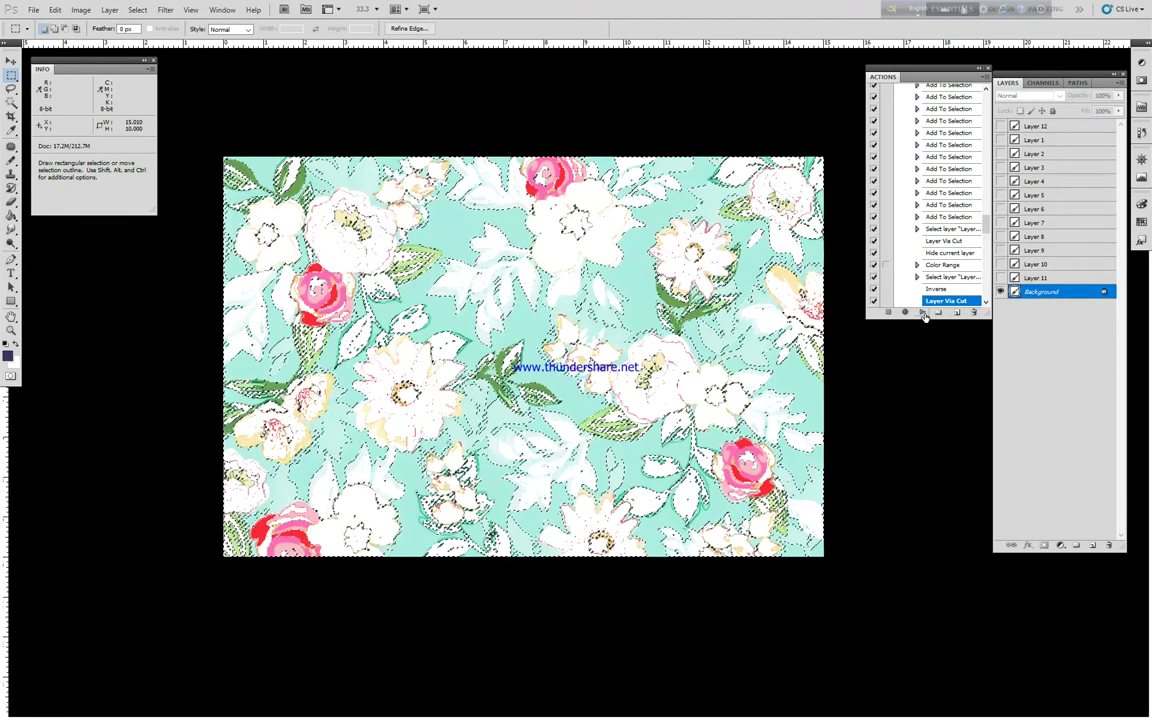
{"action": "left_click", "coordinate": [922, 313]}
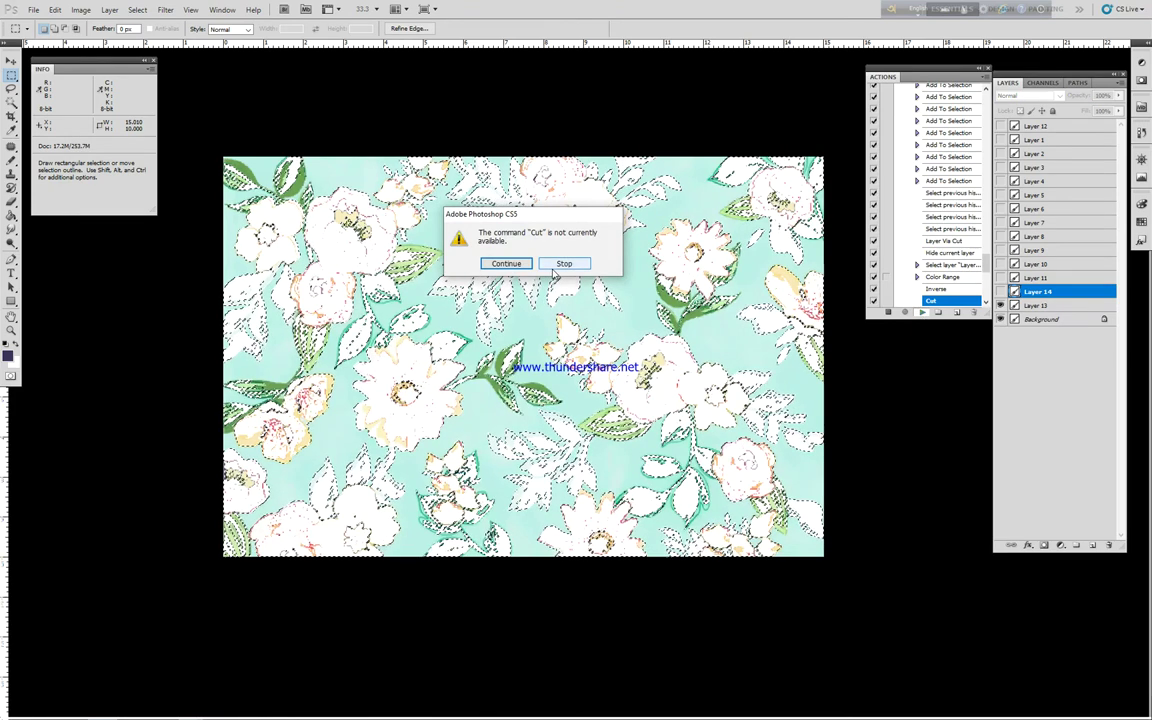
{"action": "left_click", "coordinate": [507, 264]}
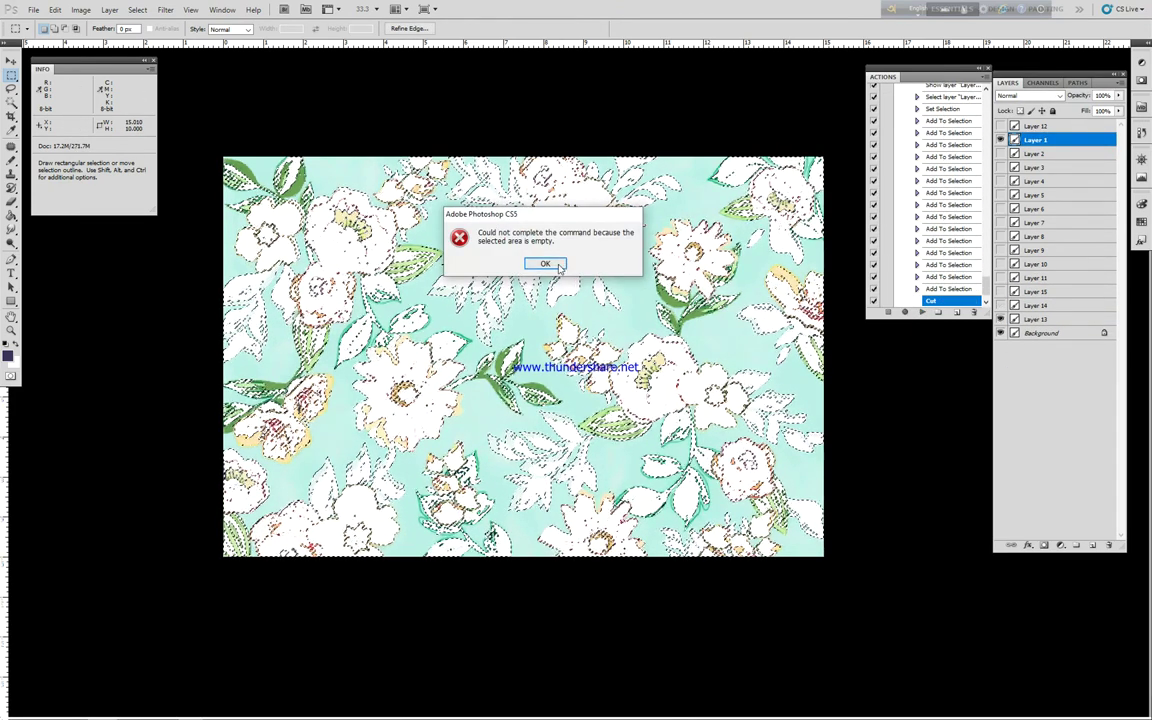
{"action": "left_click", "coordinate": [545, 263]}
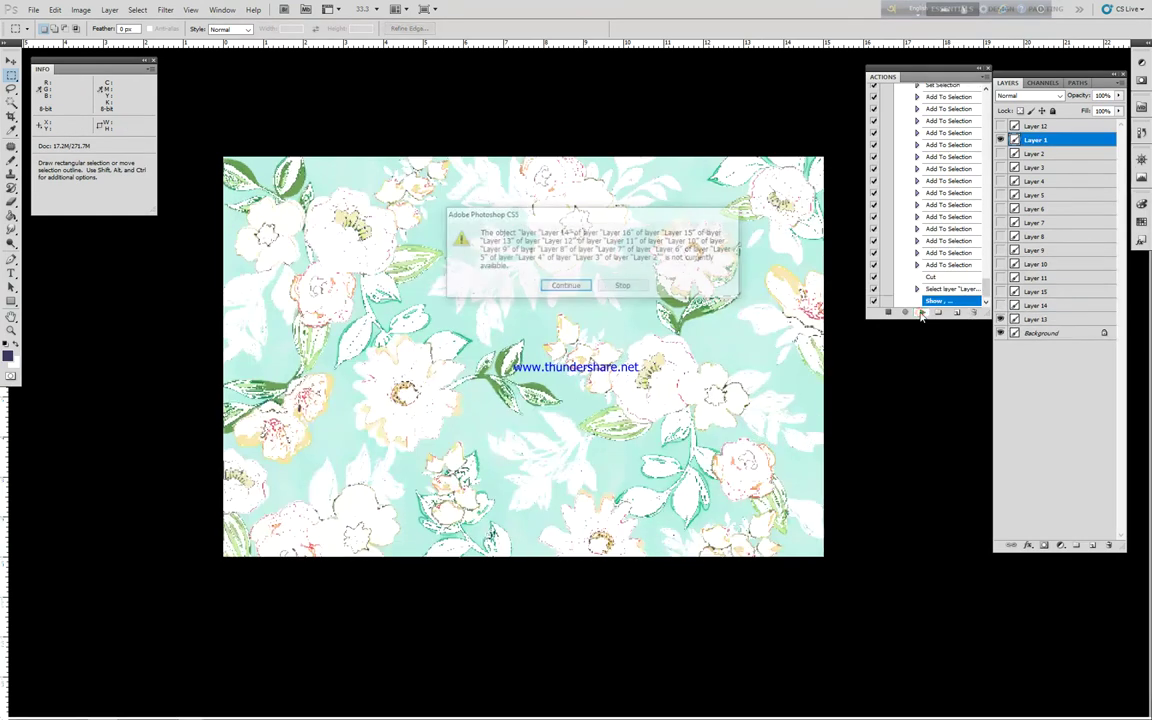
{"action": "left_click", "coordinate": [570, 286]}
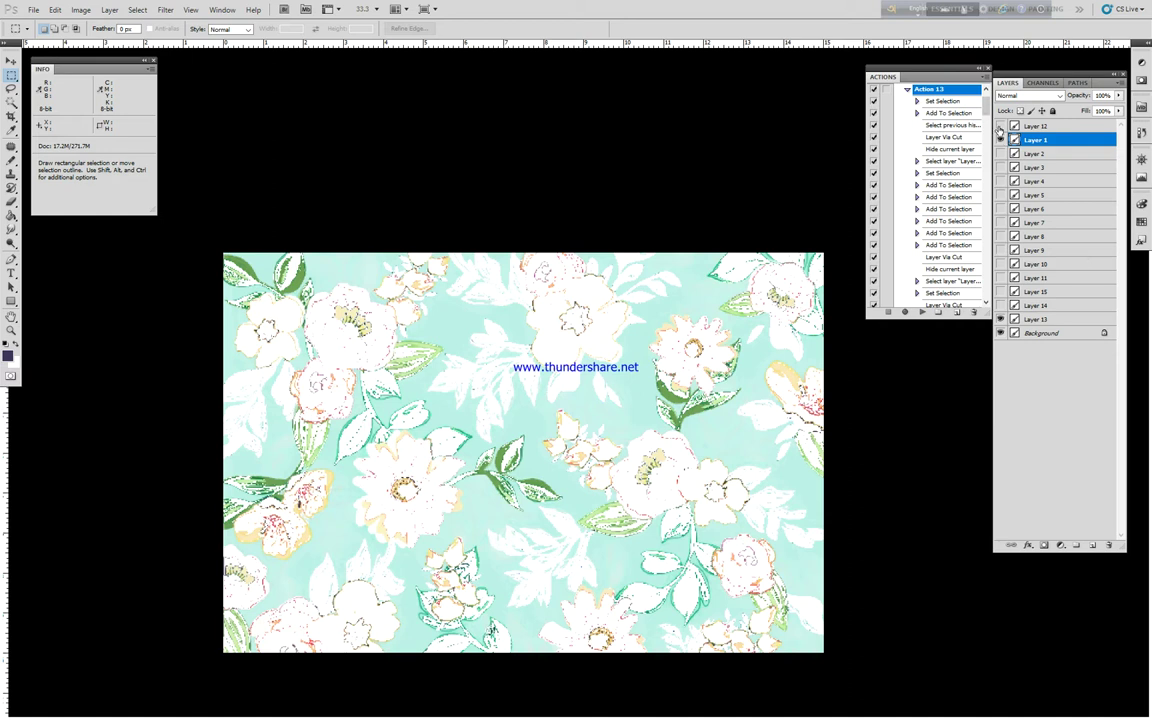
Show all separated colour layers, hide them again from Layer 13 up to Layer 12, and toggle the Background to inspect its remaining colours
{"action": "left_click_drag", "start_coordinate": [998, 130], "coordinate": [1002, 312]}
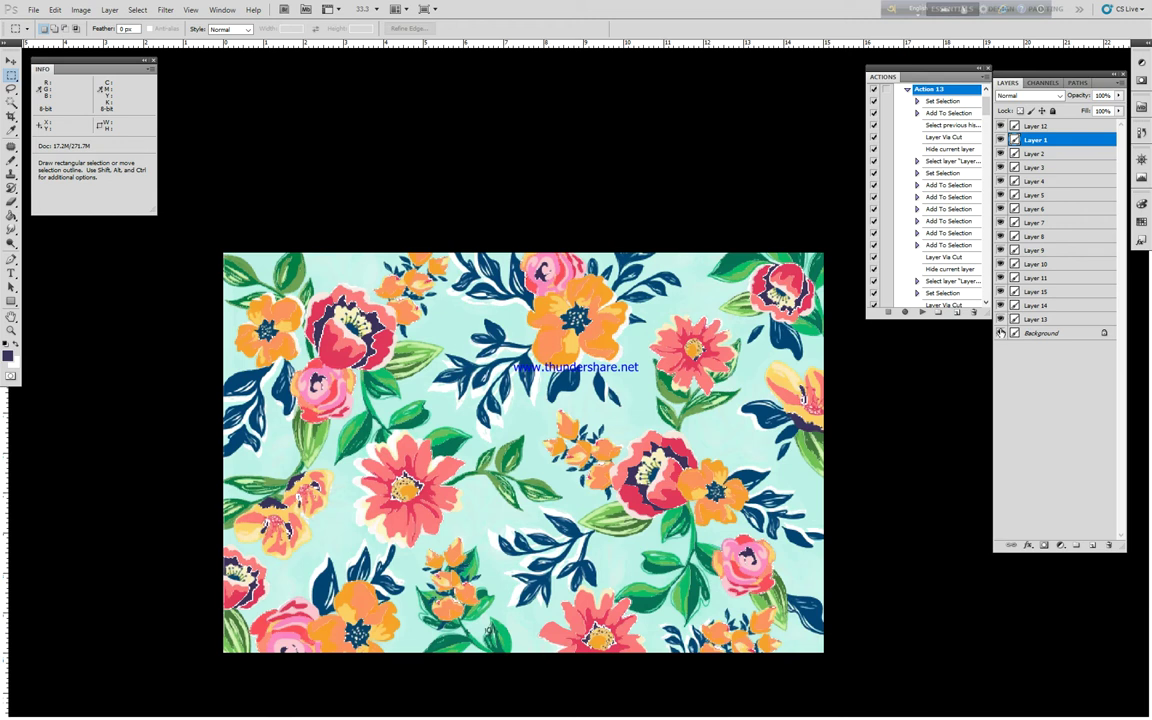
{"action": "left_click", "coordinate": [1000, 320]}
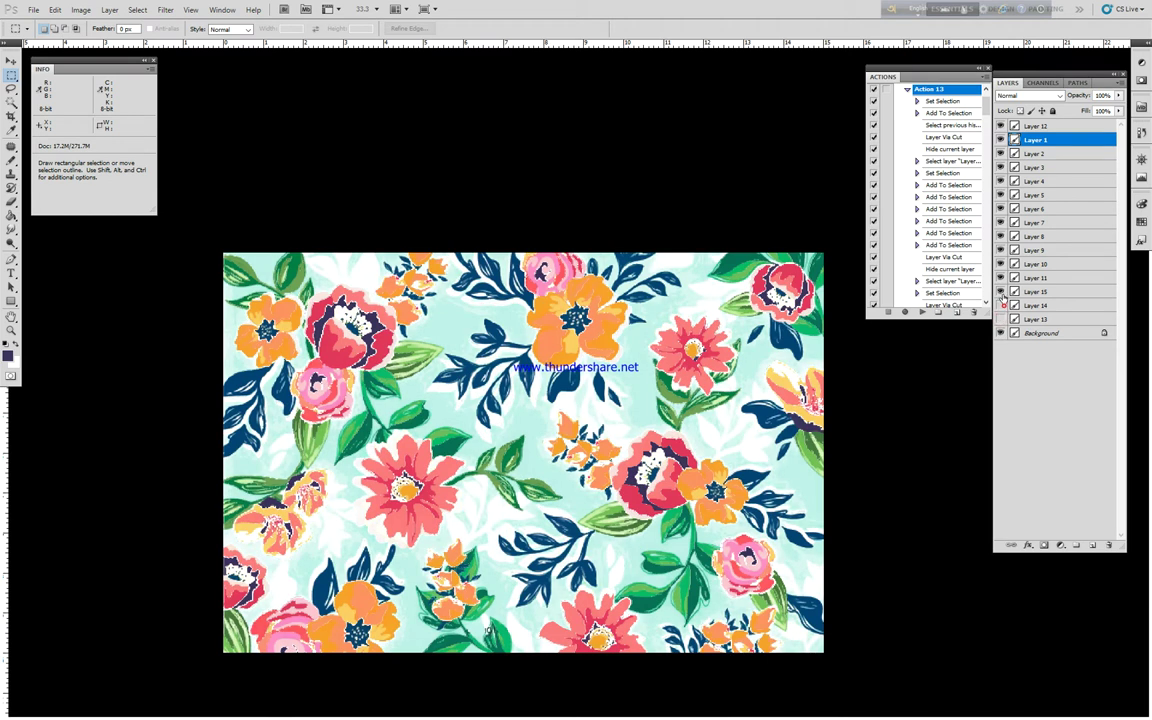
{"action": "left_click", "coordinate": [1000, 291]}
{"action": "left_click_drag", "start_coordinate": [1001, 288], "coordinate": [1001, 133]}
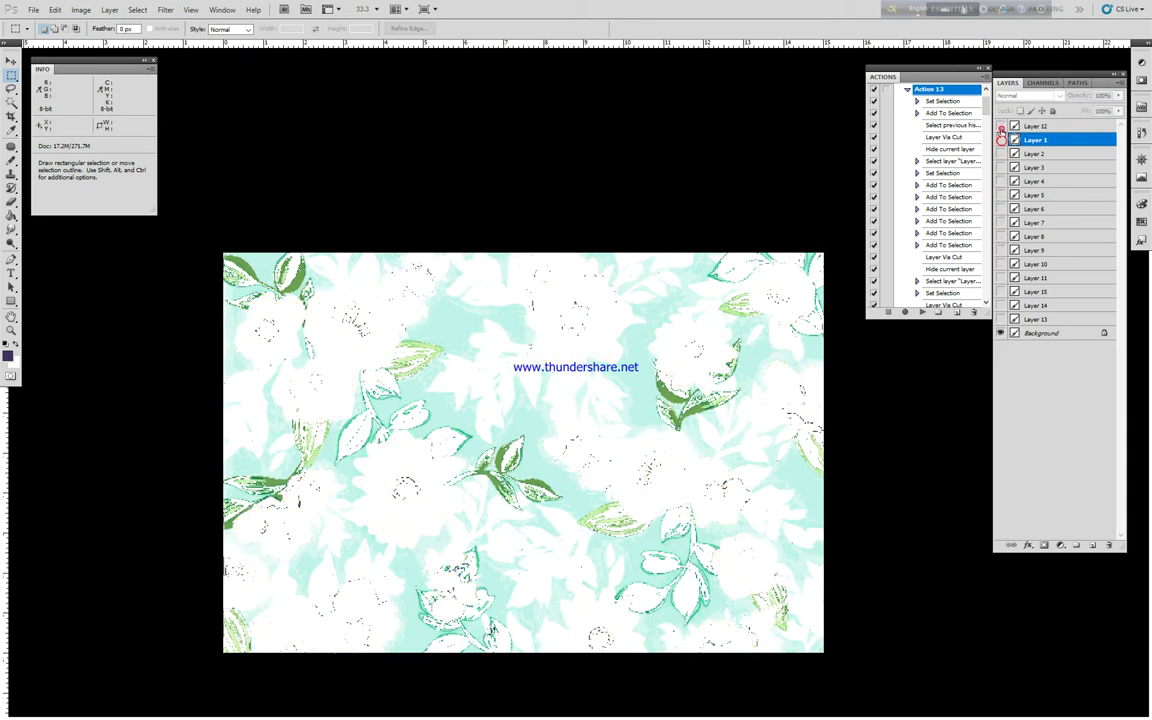
{"action": "left_click", "coordinate": [1001, 334]}
{"action": "left_click", "coordinate": [1003, 334]}
{"action": "scroll", "coordinate": [951, 281], "scroll_direction": "down", "scroll_amount": 2}
{"action": "scroll", "coordinate": [951, 281], "scroll_direction": "down", "scroll_amount": 3}
{"action": "scroll", "coordinate": [960, 200], "scroll_direction": "down", "scroll_amount": 4}
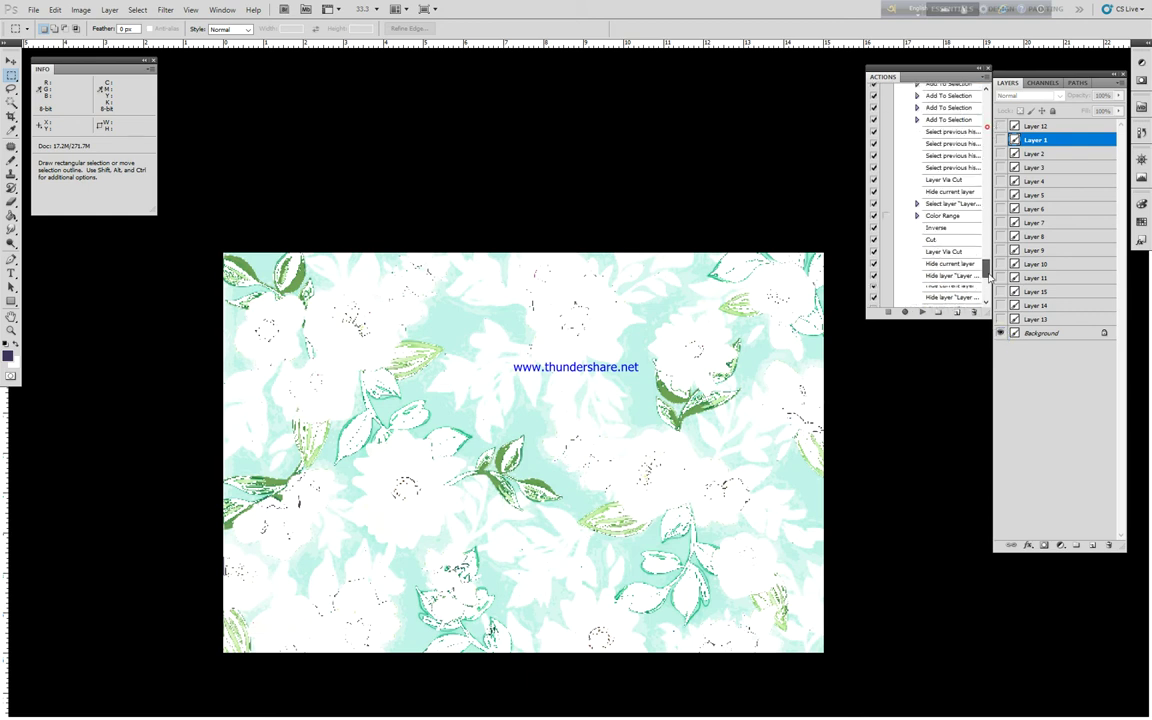
{"action": "scroll", "coordinate": [940, 250], "scroll_direction": "up", "scroll_amount": 10}
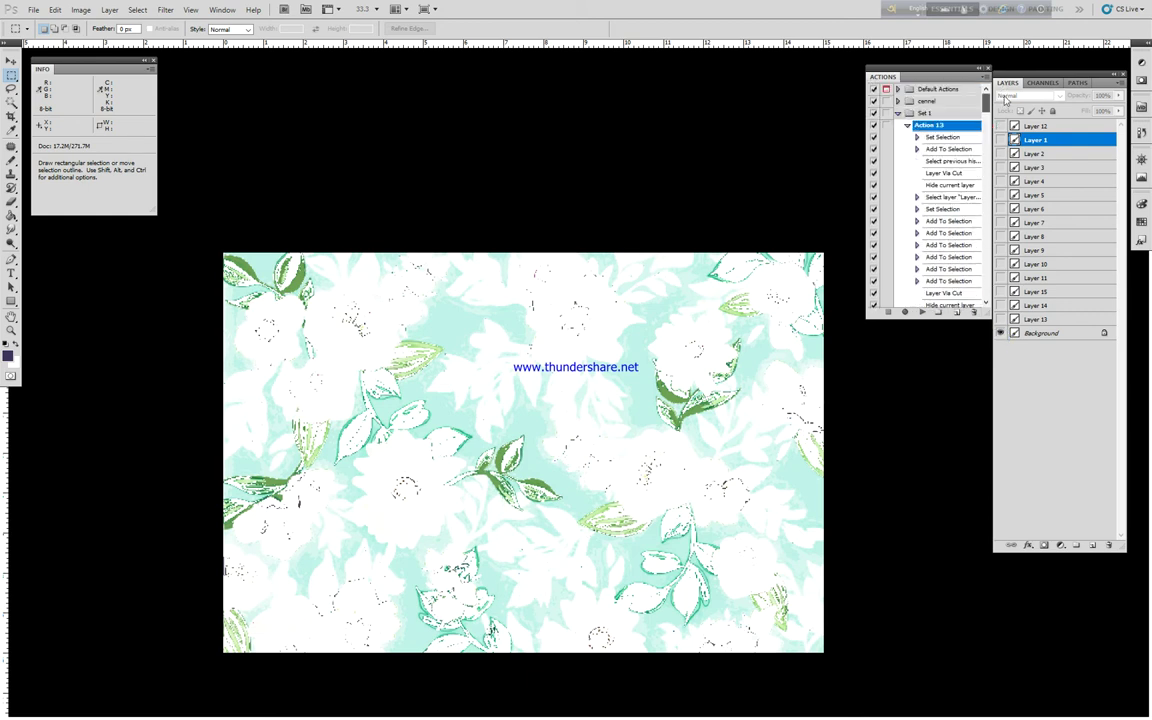
Turn on Layers 13, 14, 15 and 11 one at a time above the Background to check each separated colour
{"action": "left_click", "coordinate": [1001, 319]}
{"action": "left_click", "coordinate": [1001, 319]}
{"action": "left_click", "coordinate": [1001, 319]}
{"action": "left_click", "coordinate": [1001, 305]}
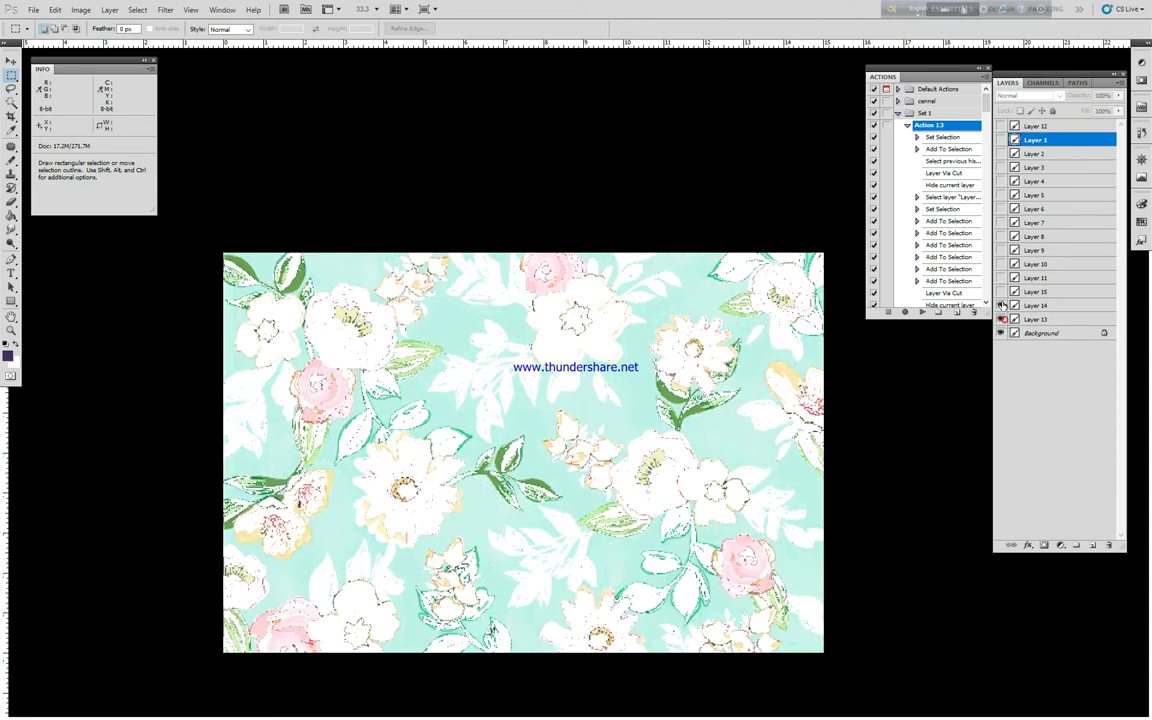
{"action": "left_click", "coordinate": [1000, 291]}
{"action": "left_click", "coordinate": [1000, 277]}
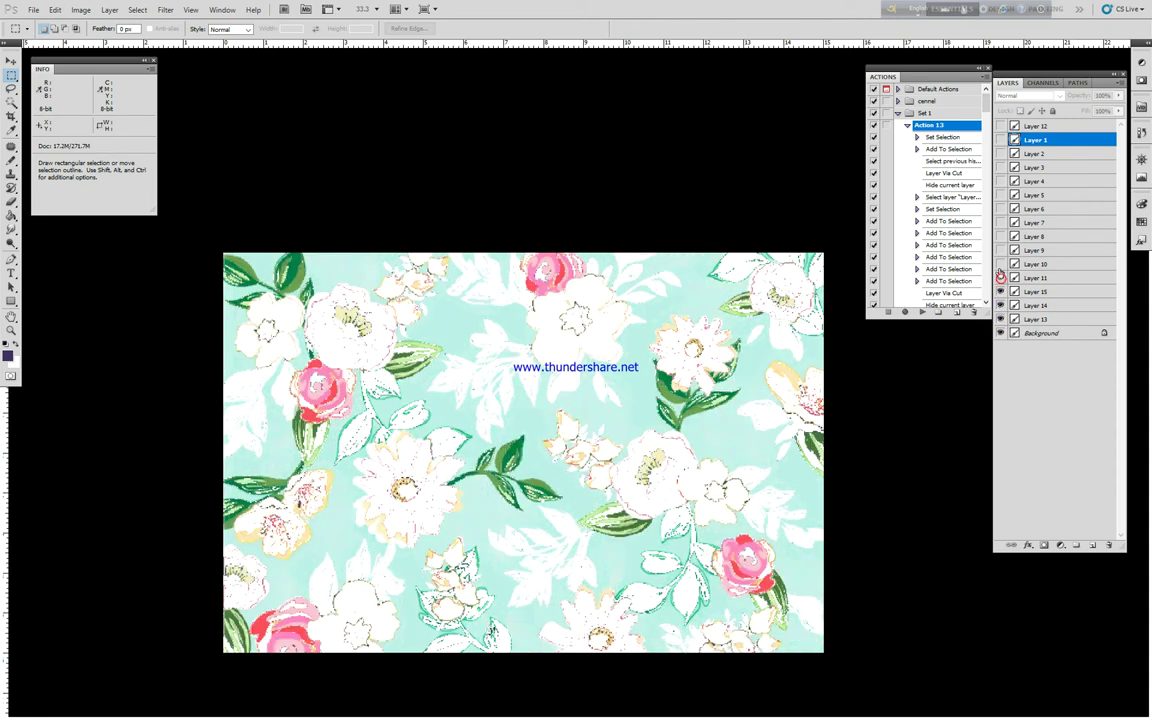
Turn on Layers 10, 9, 8, 7, 6 and 5 one at a time above the Background to check each separated colour
{"action": "left_click", "coordinate": [1000, 263]}
{"action": "left_click", "coordinate": [1000, 250]}
{"action": "left_click", "coordinate": [1000, 236]}
{"action": "left_click", "coordinate": [1000, 222]}
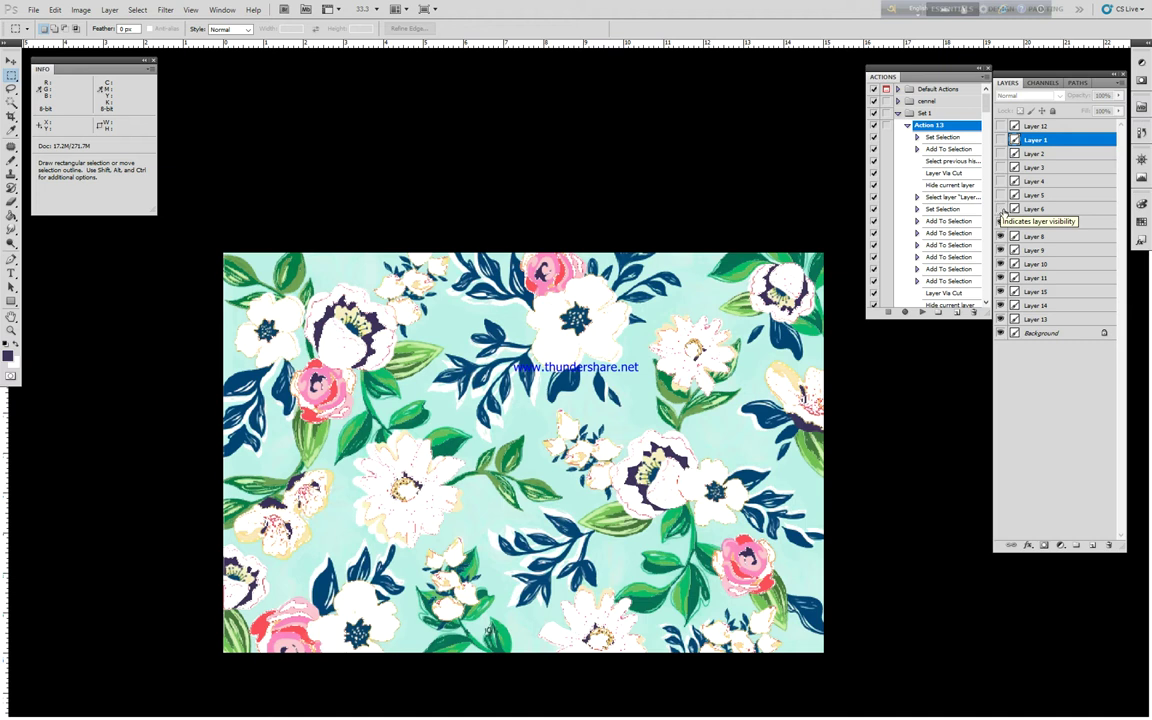
{"action": "left_click", "coordinate": [1001, 209]}
{"action": "left_click", "coordinate": [1001, 196]}
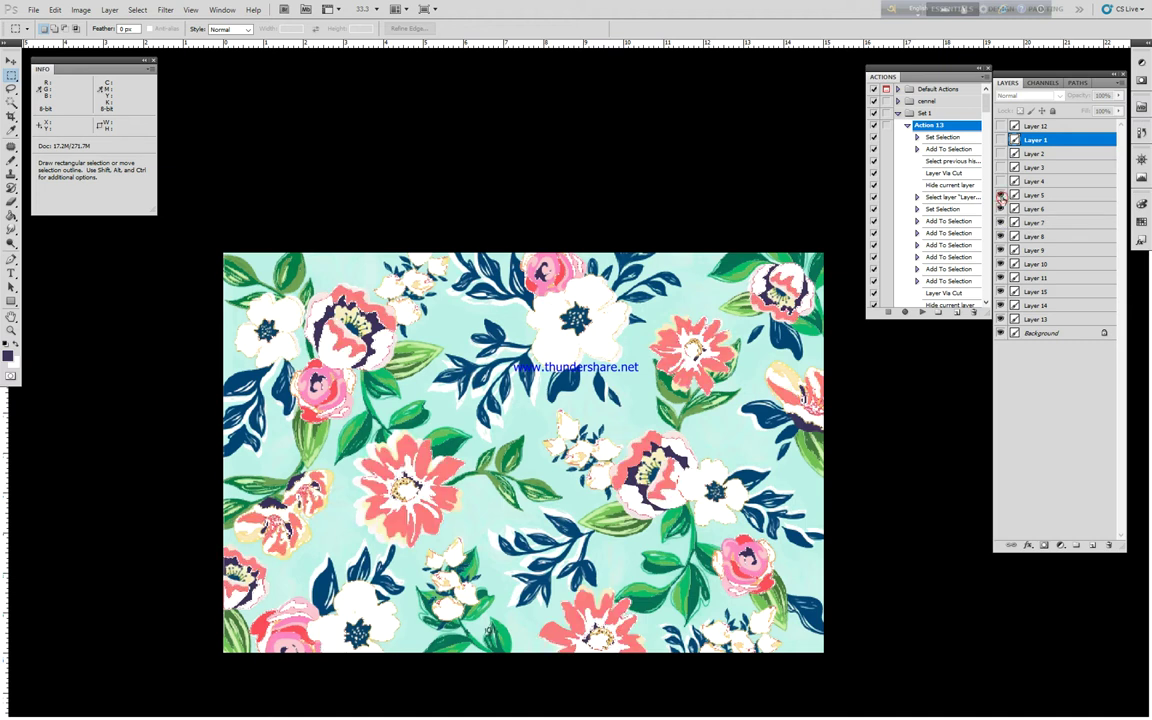
Turn on Layers 4, 3, 2, 1 and 12 one at a time to check the remaining flower colours
{"action": "left_click", "coordinate": [1001, 182]}
{"action": "left_click", "coordinate": [1000, 167]}
{"action": "left_click", "coordinate": [1000, 154]}
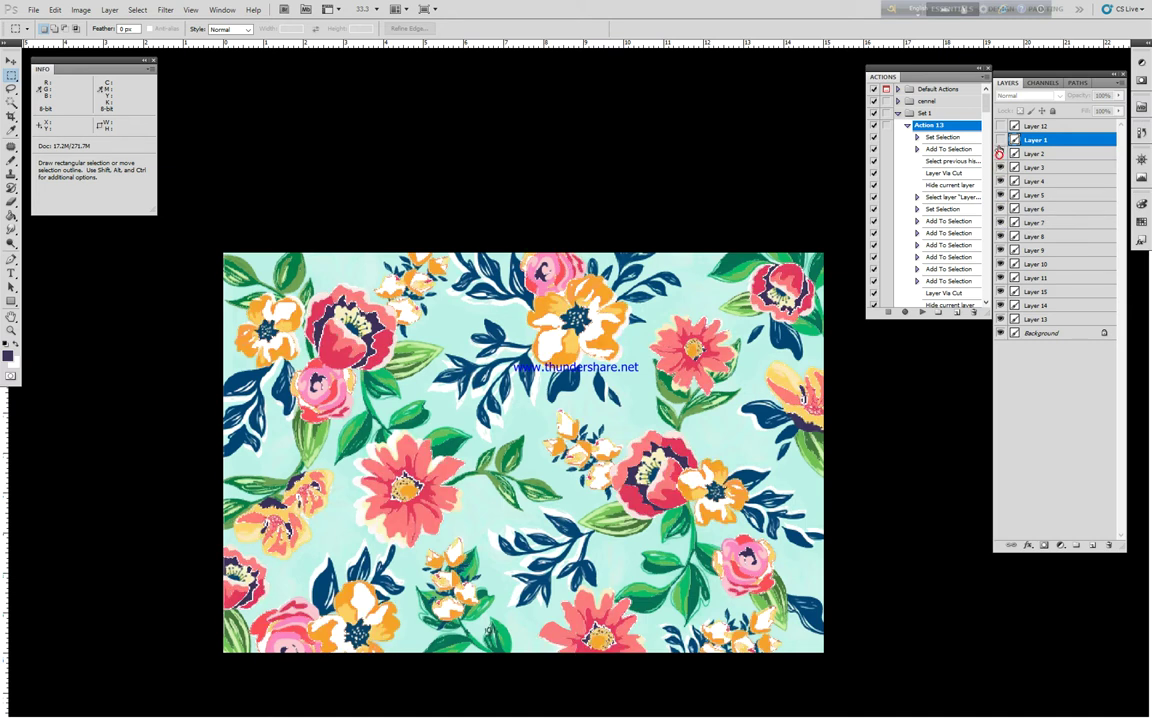
{"action": "left_click", "coordinate": [1000, 140]}
{"action": "left_click", "coordinate": [1000, 125]}
Hide every separated colour layer, and toggle only Layer 13 repeatedly over the Background to inspect its content
{"action": "left_click_drag", "start_coordinate": [1000, 126], "coordinate": [1001, 318]}
{"action": "left_click", "coordinate": [1001, 237]}
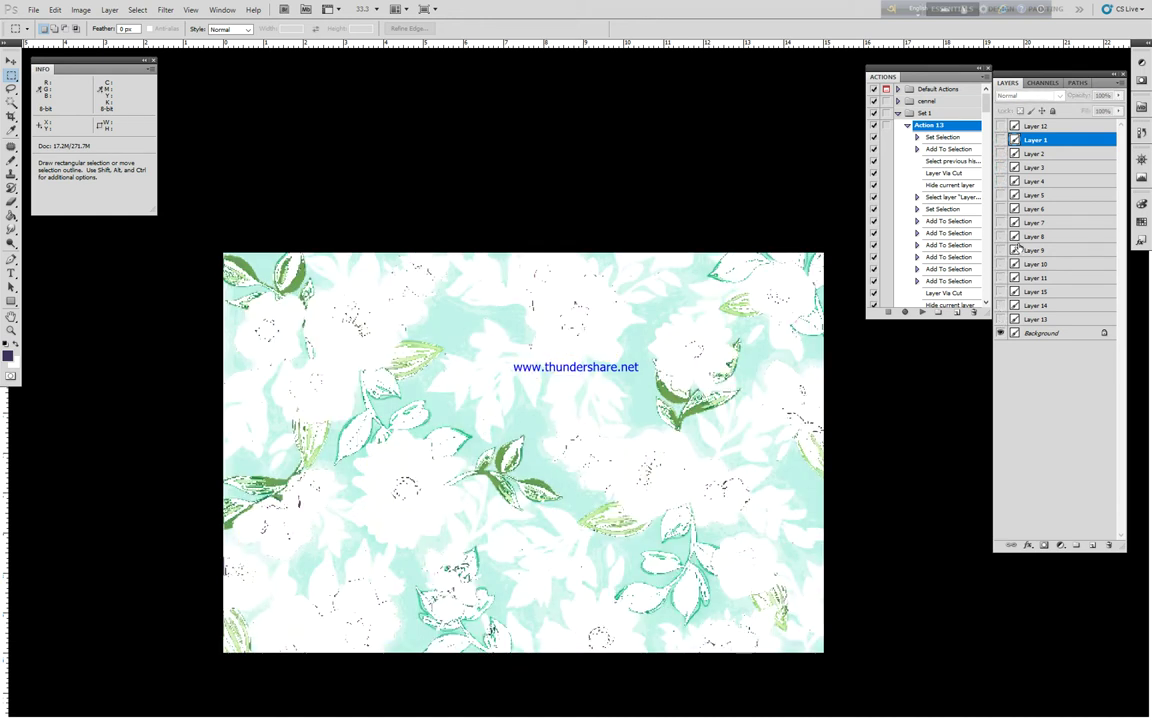
{"action": "left_click", "coordinate": [1001, 319]}
{"action": "left_click", "coordinate": [1001, 319]}
{"action": "left_click", "coordinate": [1001, 319]}
{"action": "left_click", "coordinate": [1001, 319]}
{"action": "left_click", "coordinate": [1001, 319]}
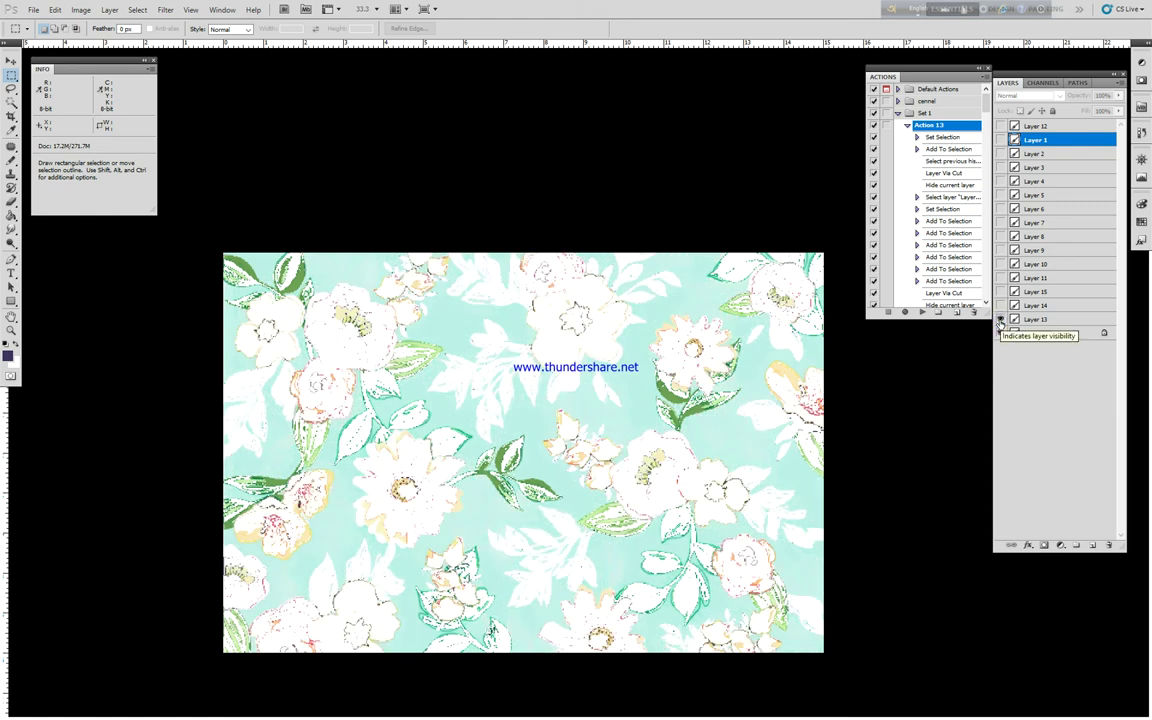
{"action": "left_click", "coordinate": [1001, 319]}
{"action": "left_click", "coordinate": [1001, 319]}
{"action": "left_click", "coordinate": [1001, 319]}
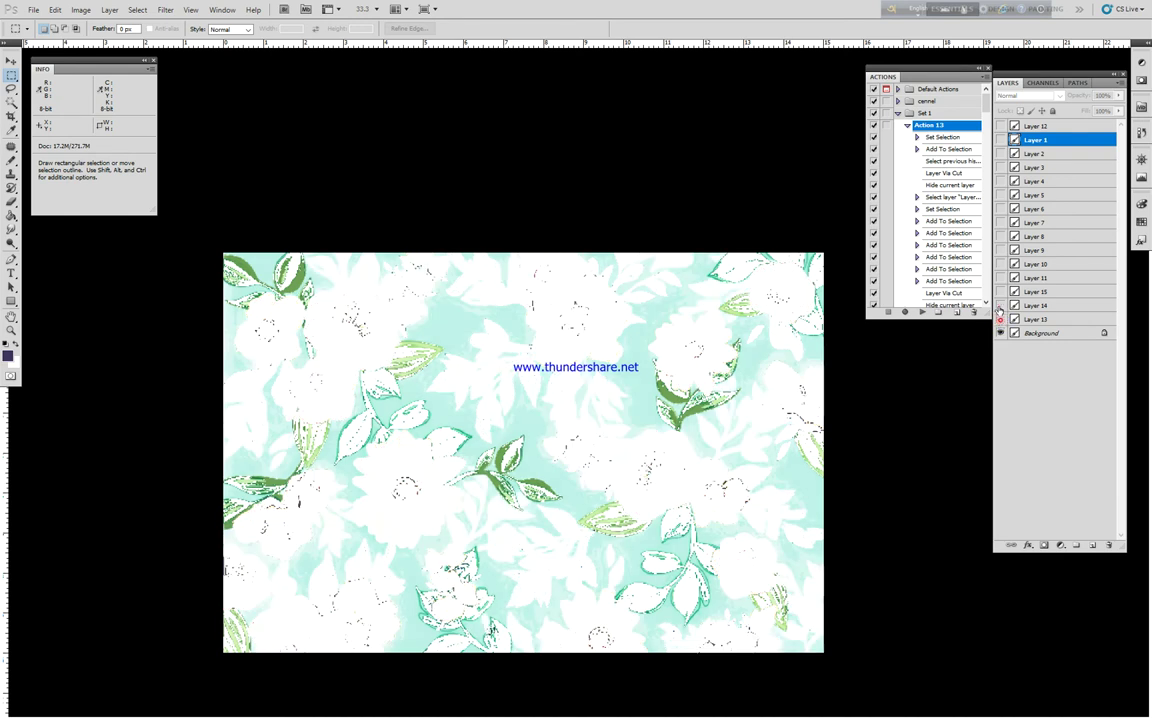
Show and hide Layers 14, 15 and 11 in turn over the Background to inspect each colour on its own
{"action": "left_click", "coordinate": [1000, 305]}
{"action": "left_click", "coordinate": [1000, 305]}
{"action": "left_click", "coordinate": [1000, 305]}
{"action": "left_click", "coordinate": [1001, 291]}
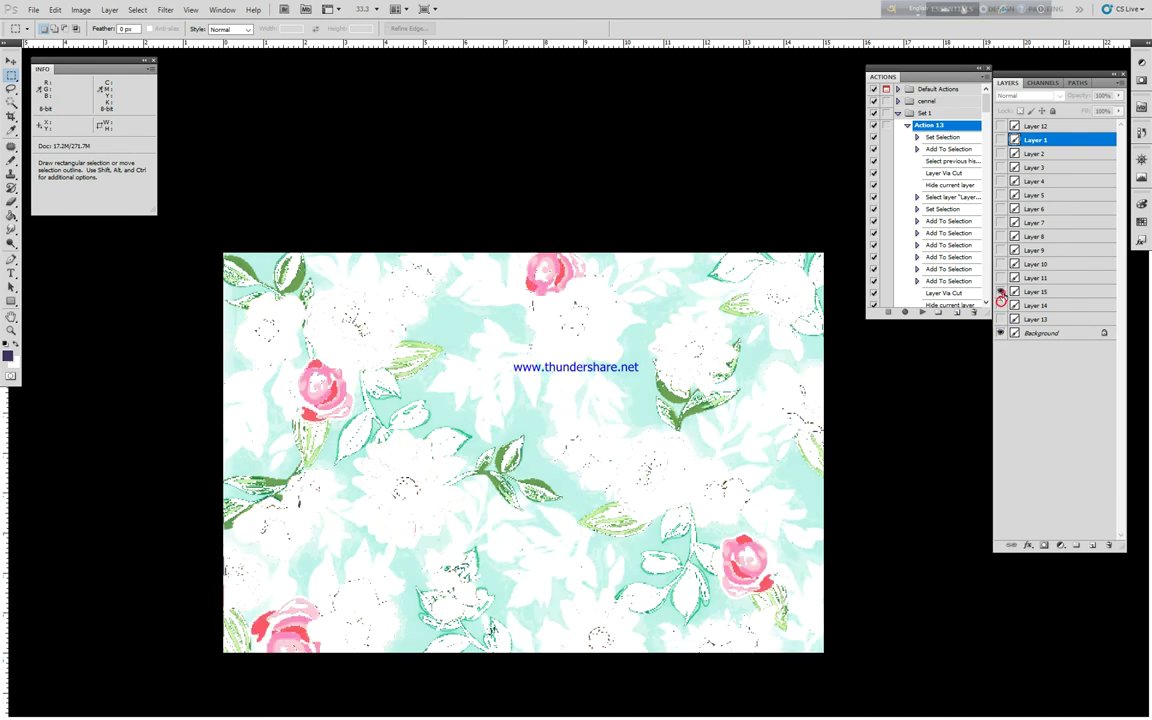
{"action": "left_click", "coordinate": [1001, 293]}
{"action": "left_click", "coordinate": [1001, 277]}
{"action": "left_click", "coordinate": [1001, 277]}
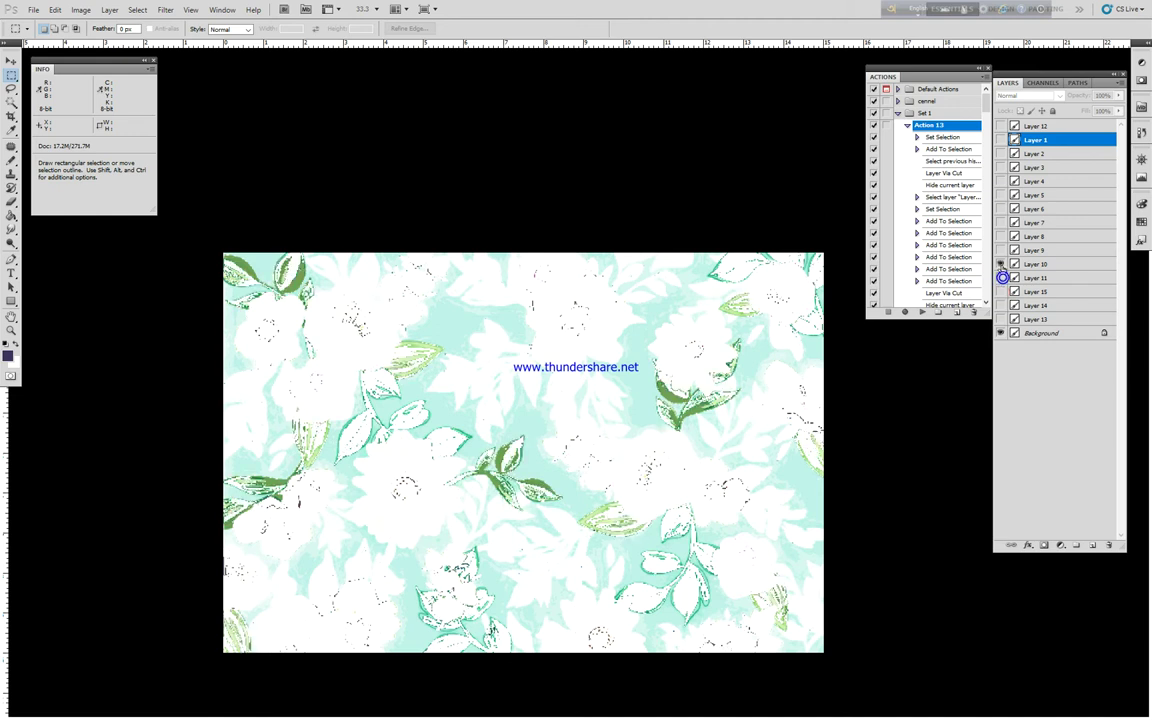
Show and hide Layers 10, 9 and 8 in turn over the Background to inspect their separated colours
{"action": "left_click", "coordinate": [1001, 265]}
{"action": "left_click", "coordinate": [1001, 265]}
{"action": "left_click", "coordinate": [1001, 265]}
{"action": "left_click", "coordinate": [1001, 266]}
{"action": "left_click", "coordinate": [1001, 264]}
{"action": "left_click", "coordinate": [1001, 251]}
{"action": "left_click", "coordinate": [1001, 250]}
{"action": "left_click", "coordinate": [1000, 237]}
{"action": "left_click", "coordinate": [1002, 237]}
{"action": "left_click", "coordinate": [1001, 234]}
Toggle Layer 7 repeatedly and Layer 6 once over the Background to inspect their separated colours
{"action": "left_click", "coordinate": [999, 224]}
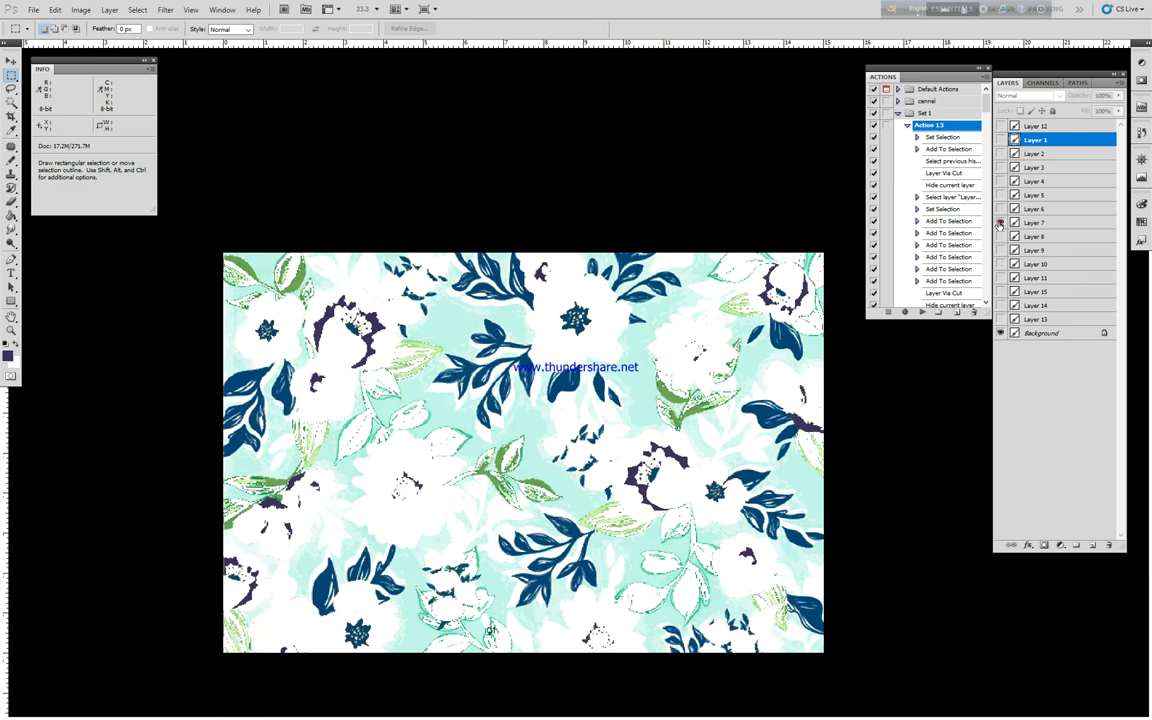
{"action": "left_click", "coordinate": [999, 224]}
{"action": "left_click", "coordinate": [999, 224]}
{"action": "left_click", "coordinate": [999, 224]}
{"action": "left_click", "coordinate": [999, 224]}
{"action": "left_click", "coordinate": [999, 224]}
{"action": "left_click", "coordinate": [999, 224]}
{"action": "left_click", "coordinate": [999, 224]}
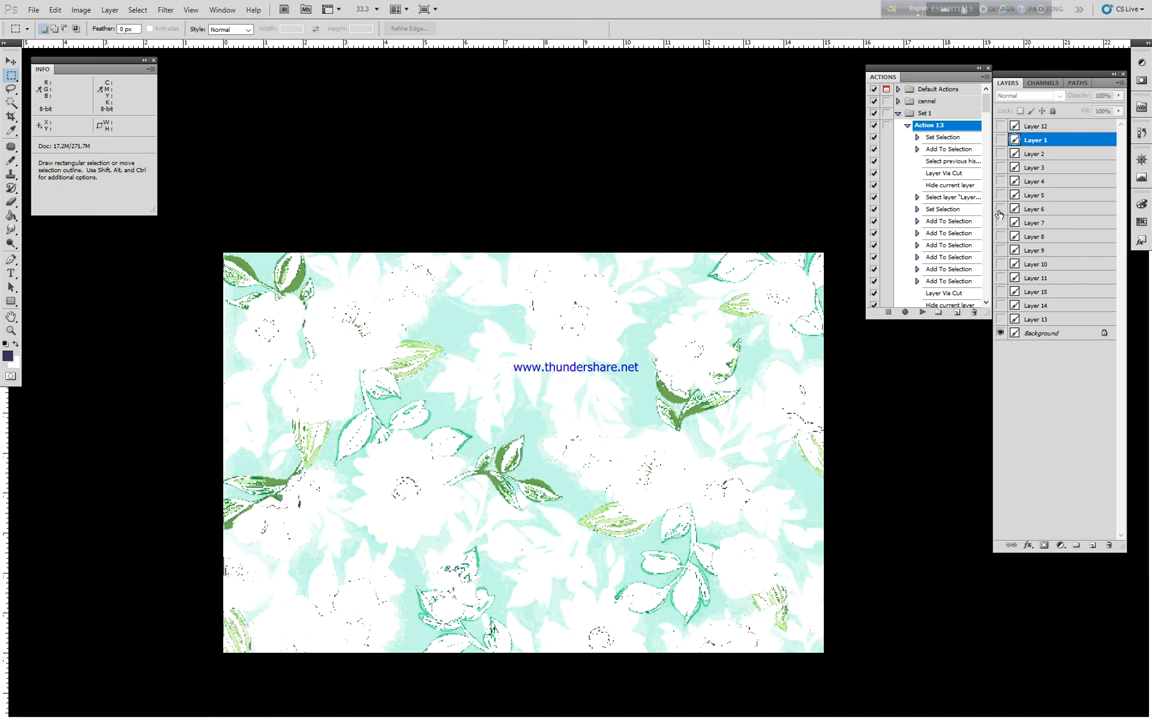
{"action": "left_click", "coordinate": [999, 209]}
{"action": "left_click", "coordinate": [999, 209]}
Hide the Background, add a new layer directly above it, and fill that layer with the white background colour
{"action": "left_click", "coordinate": [1001, 333]}
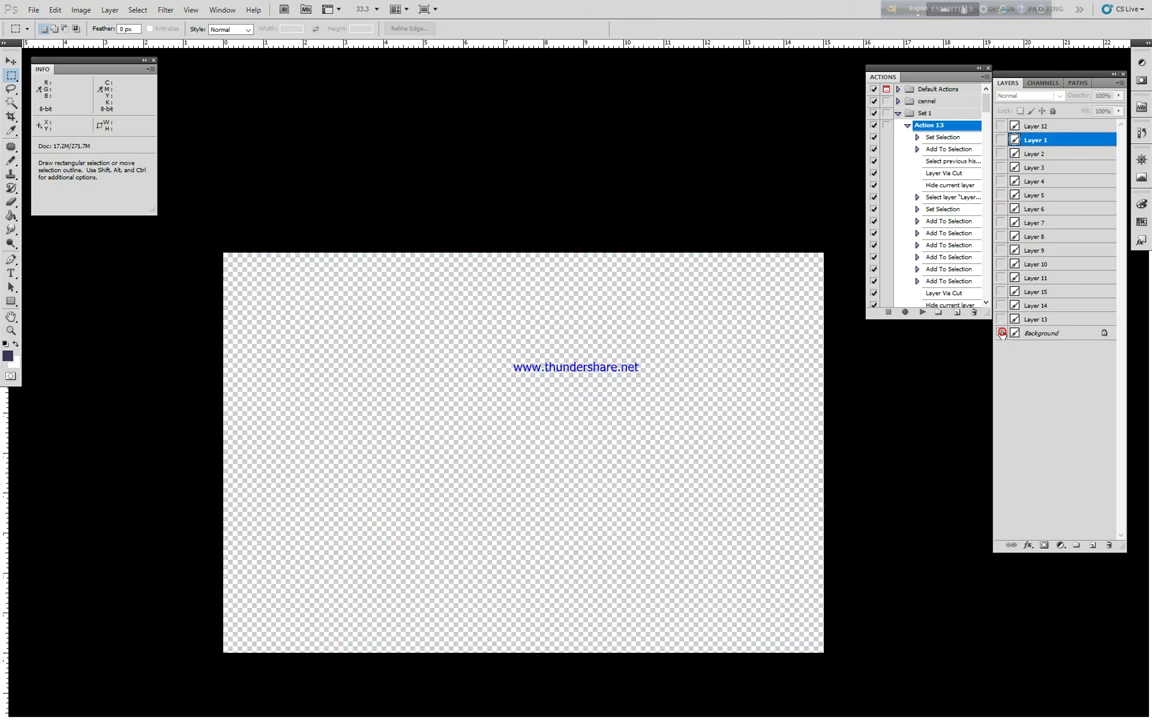
{"action": "left_click", "coordinate": [1059, 333]}
{"action": "left_click", "coordinate": [1090, 546]}
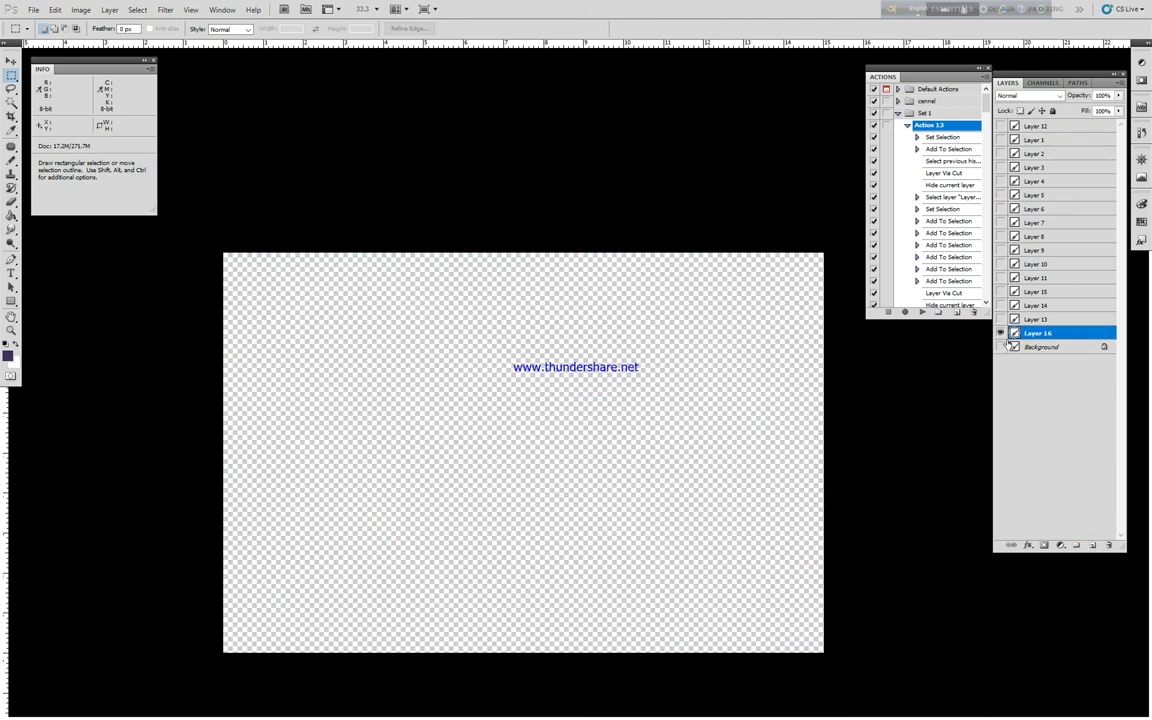
{"action": "key", "text": "ctrl+BackSpace"}
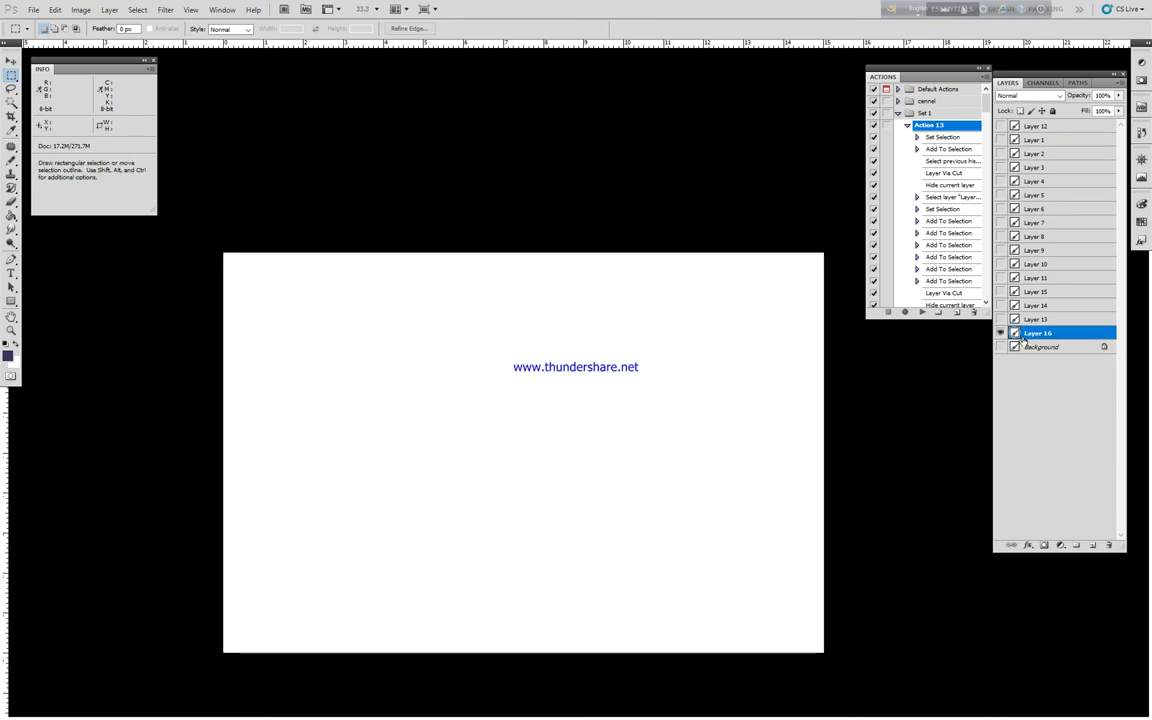
Toggle Layer 13, the white Layer 16 and the Background to compare the white base with the leftover artwork
{"action": "left_click", "coordinate": [1001, 319]}
{"action": "left_click", "coordinate": [1001, 319]}
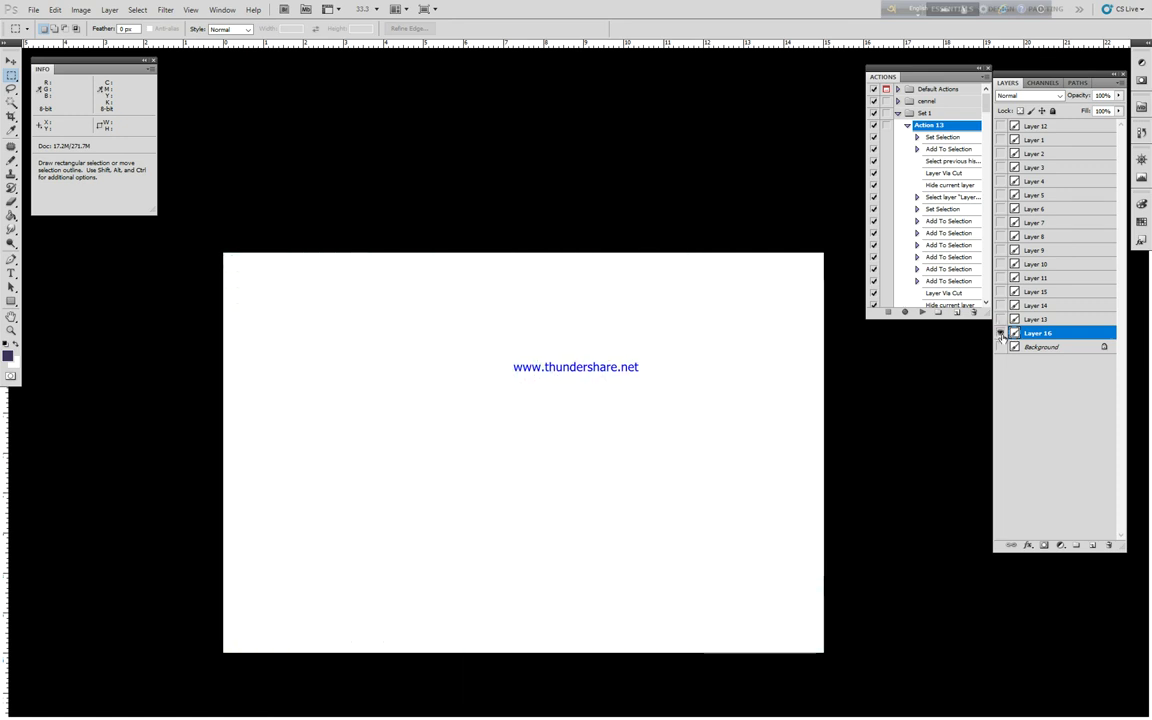
{"action": "left_click", "coordinate": [1001, 333]}
{"action": "left_click", "coordinate": [1001, 347]}
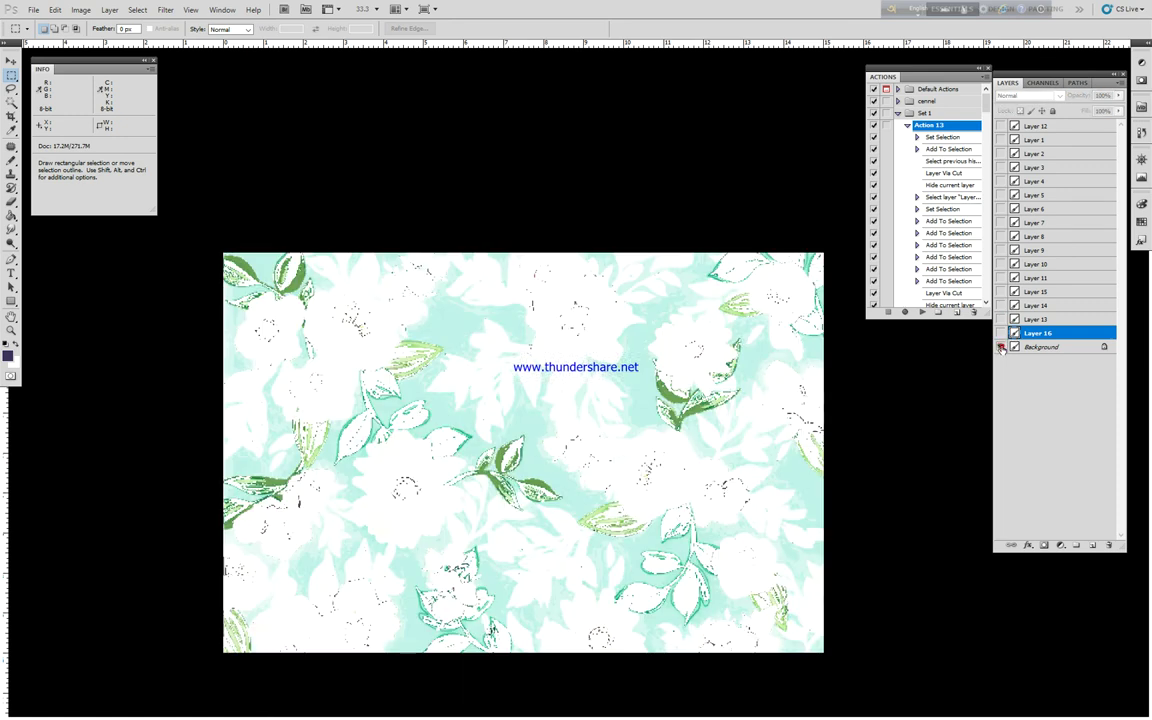
{"action": "left_click", "coordinate": [1001, 347]}
{"action": "left_click", "coordinate": [1001, 333]}
{"action": "left_click", "coordinate": [1001, 333]}
Show Layers 13, 14, 15, 11, 10, 9 and 8 one by one over the white Layer 16
{"action": "left_click", "coordinate": [1001, 319]}
{"action": "left_click", "coordinate": [1001, 333]}
{"action": "left_click", "coordinate": [1001, 305]}
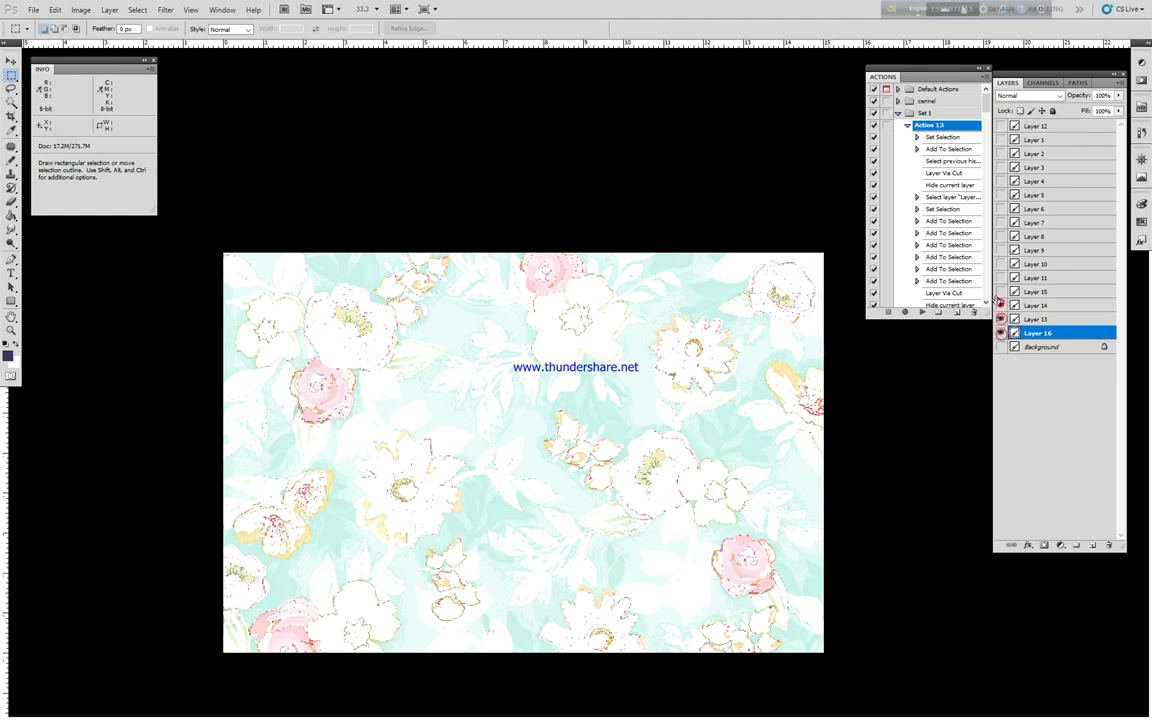
{"action": "left_click", "coordinate": [1001, 291]}
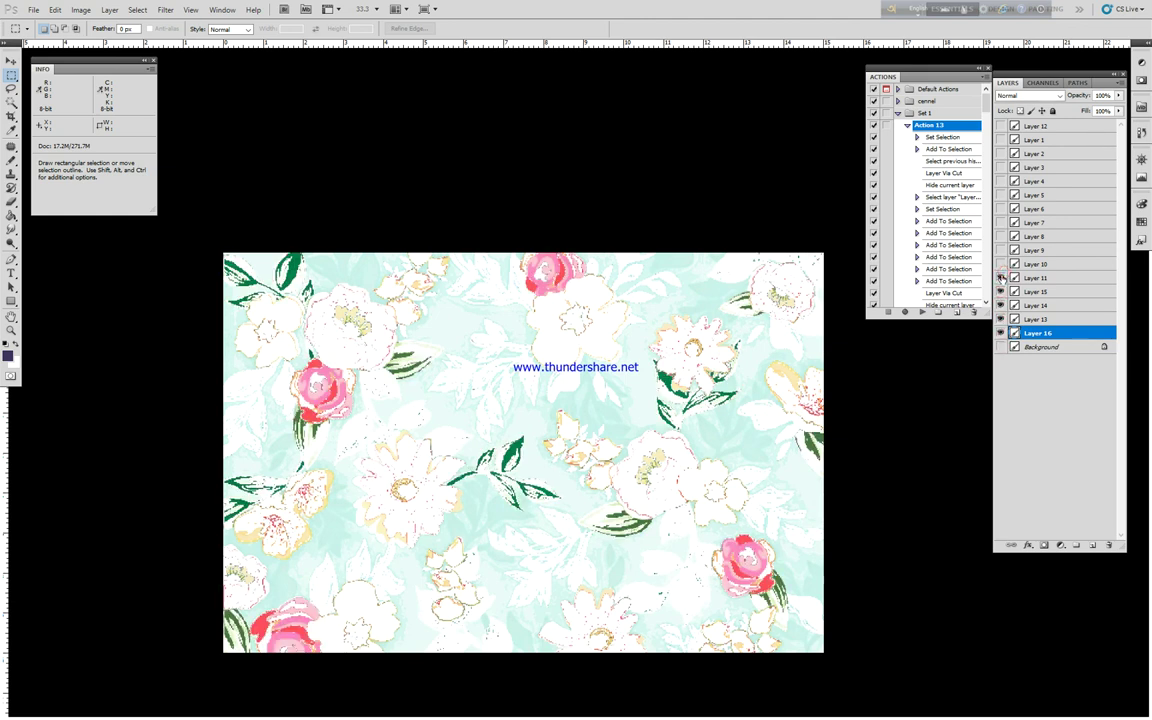
{"action": "left_click", "coordinate": [1001, 265]}
{"action": "left_click", "coordinate": [1000, 251]}
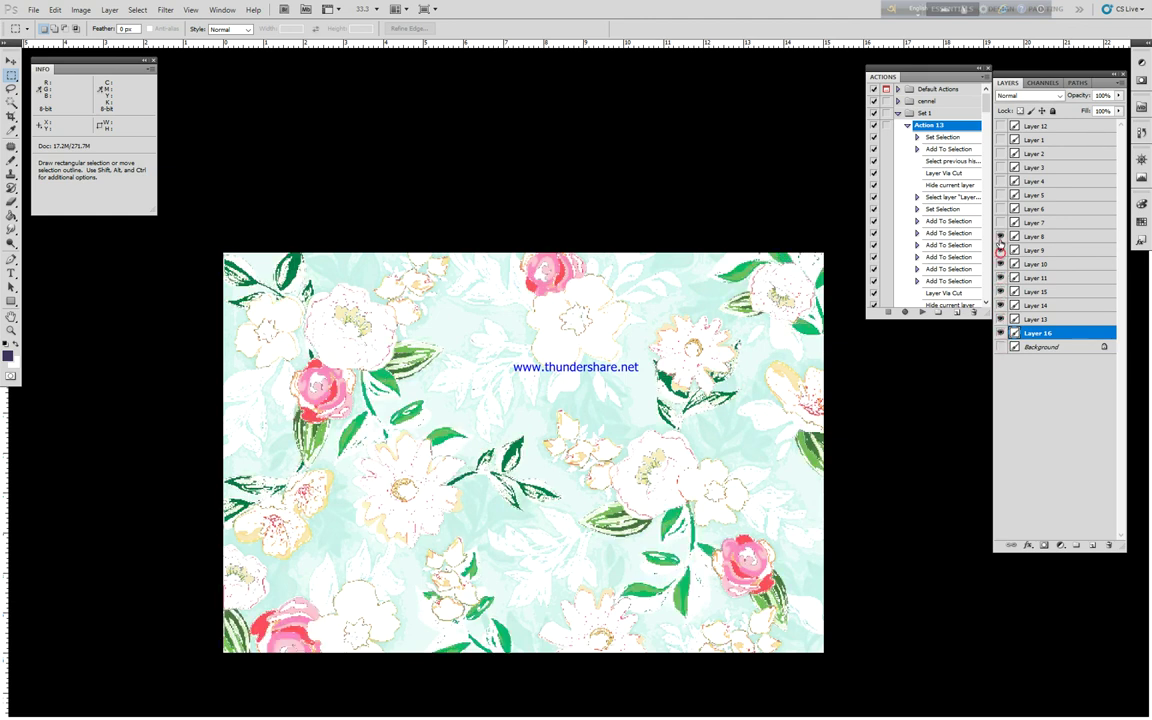
{"action": "left_click", "coordinate": [1001, 237]}
Show Layers 7, 6, 5, 4, 3, 2, 1 and 12 to complete the design over the white Layer 16
{"action": "left_click", "coordinate": [1001, 209]}
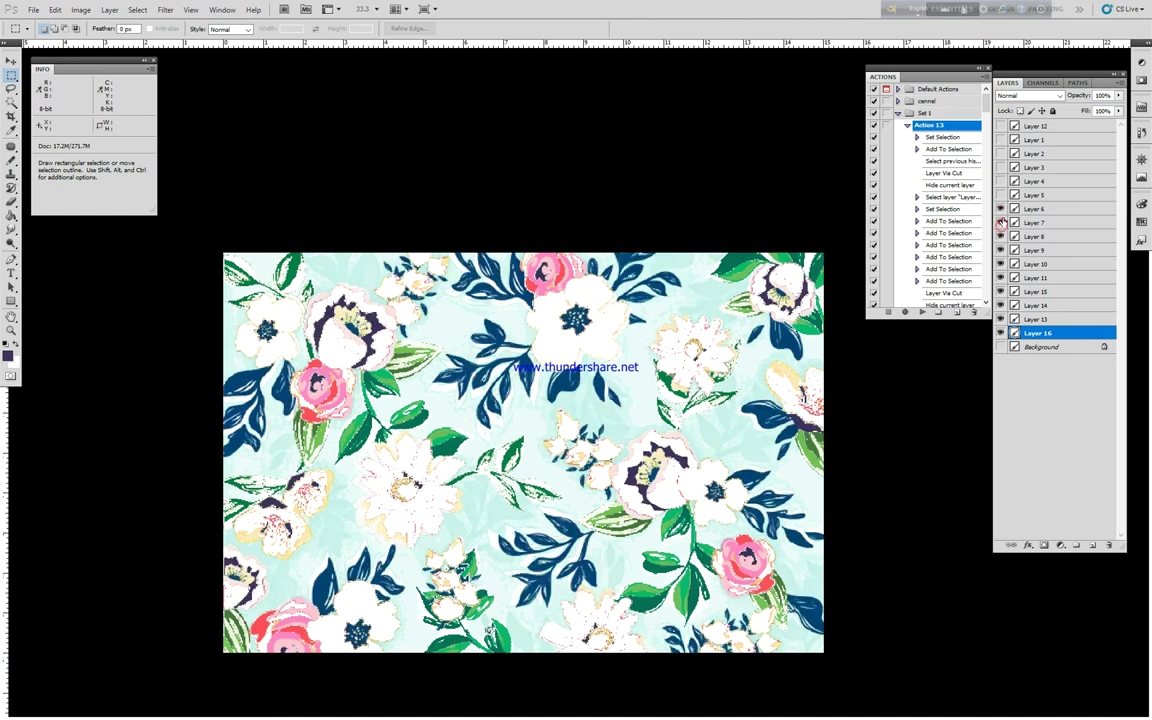
{"action": "left_click", "coordinate": [1001, 196]}
{"action": "left_click", "coordinate": [1001, 181]}
{"action": "left_click", "coordinate": [1001, 167]}
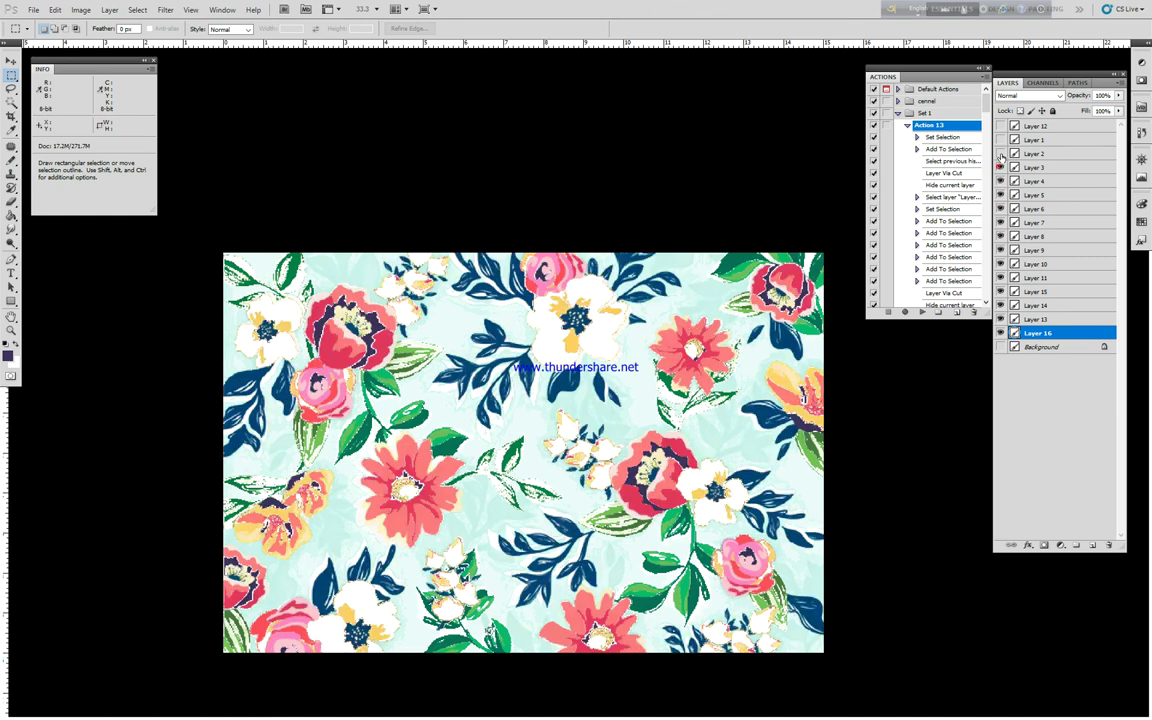
{"action": "left_click", "coordinate": [1001, 153]}
{"action": "left_click", "coordinate": [1001, 140]}
{"action": "left_click", "coordinate": [1001, 126]}
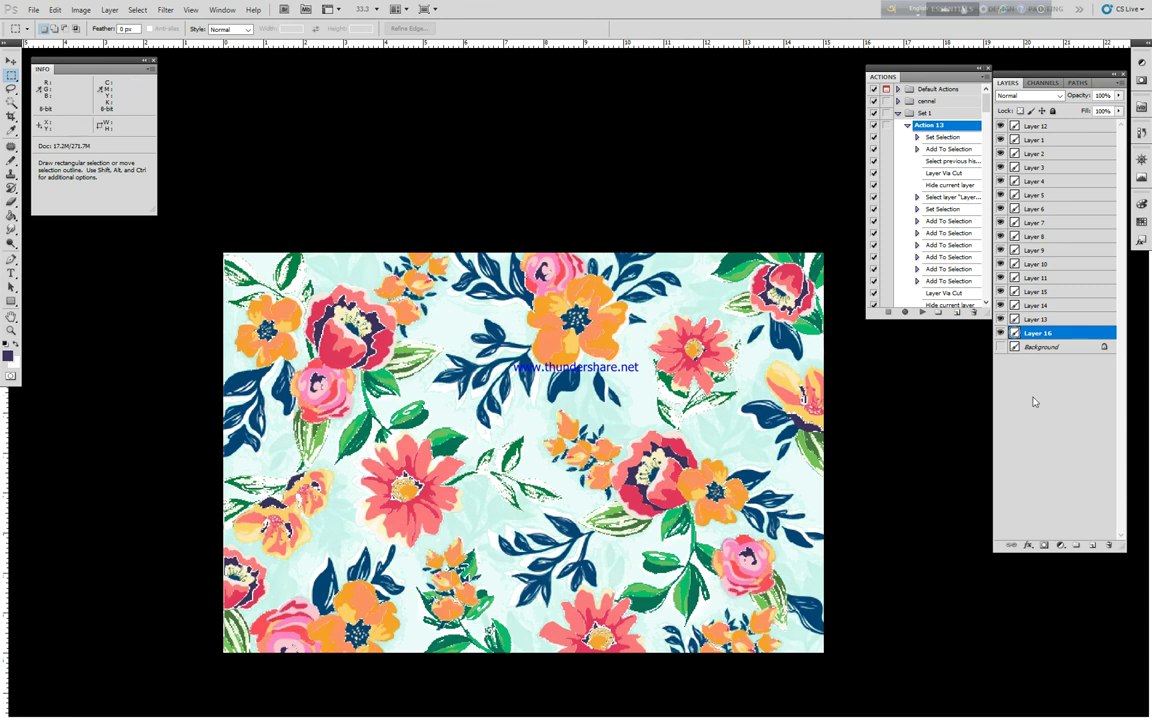
Hide the white Layer 16, show the Background, and view the whole design at 16.7% in standard screen mode
{"action": "left_click", "coordinate": [1000, 334]}
{"action": "left_click", "coordinate": [684, 381], "text": "ctrl+alt"}
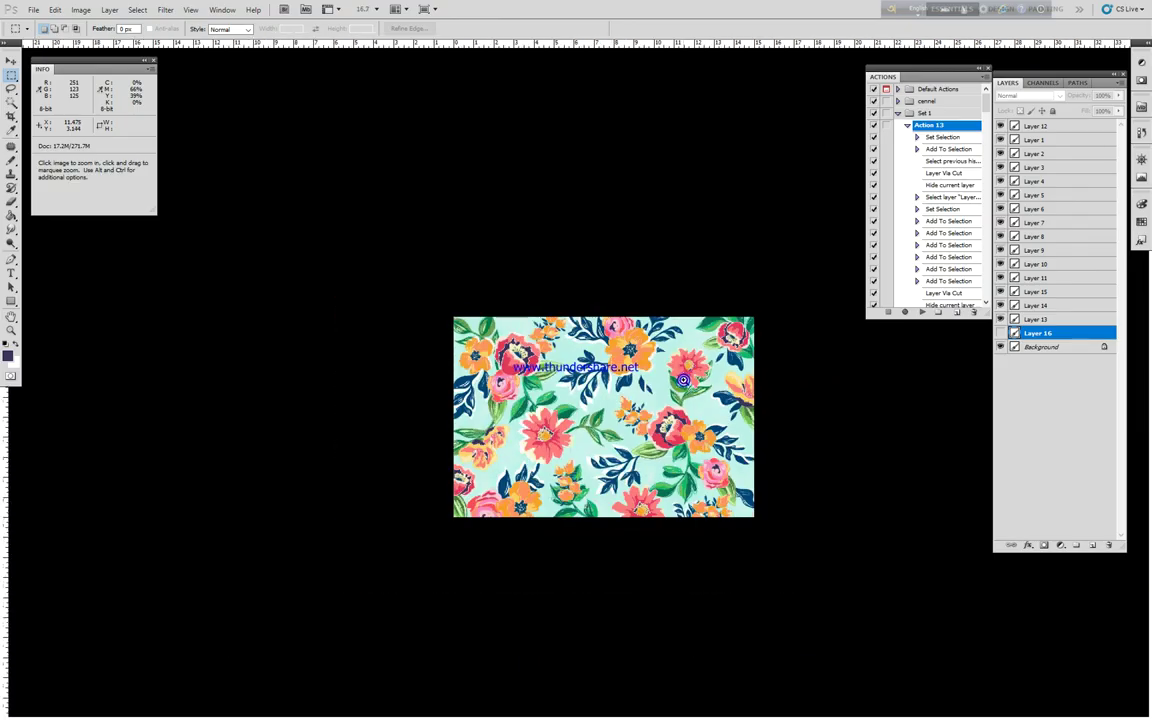
{"action": "key", "text": "f"}
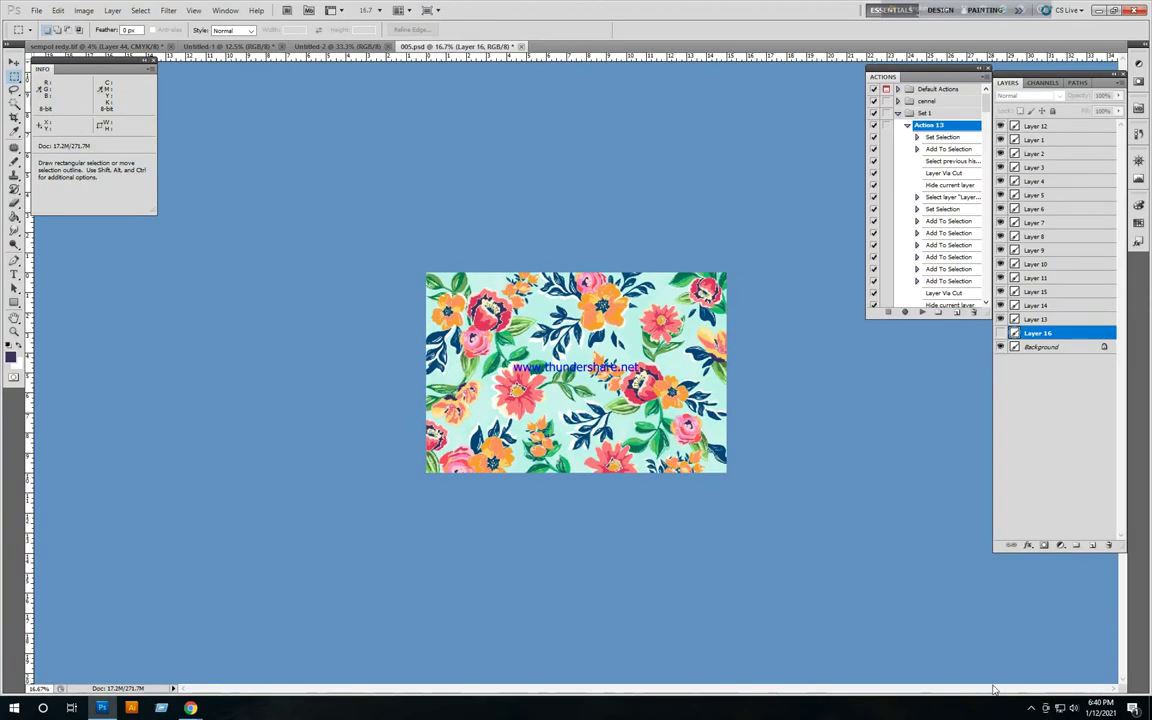
{"action": "left_click", "coordinate": [1035, 710]}
{"action": "left_click", "coordinate": [1009, 686]}
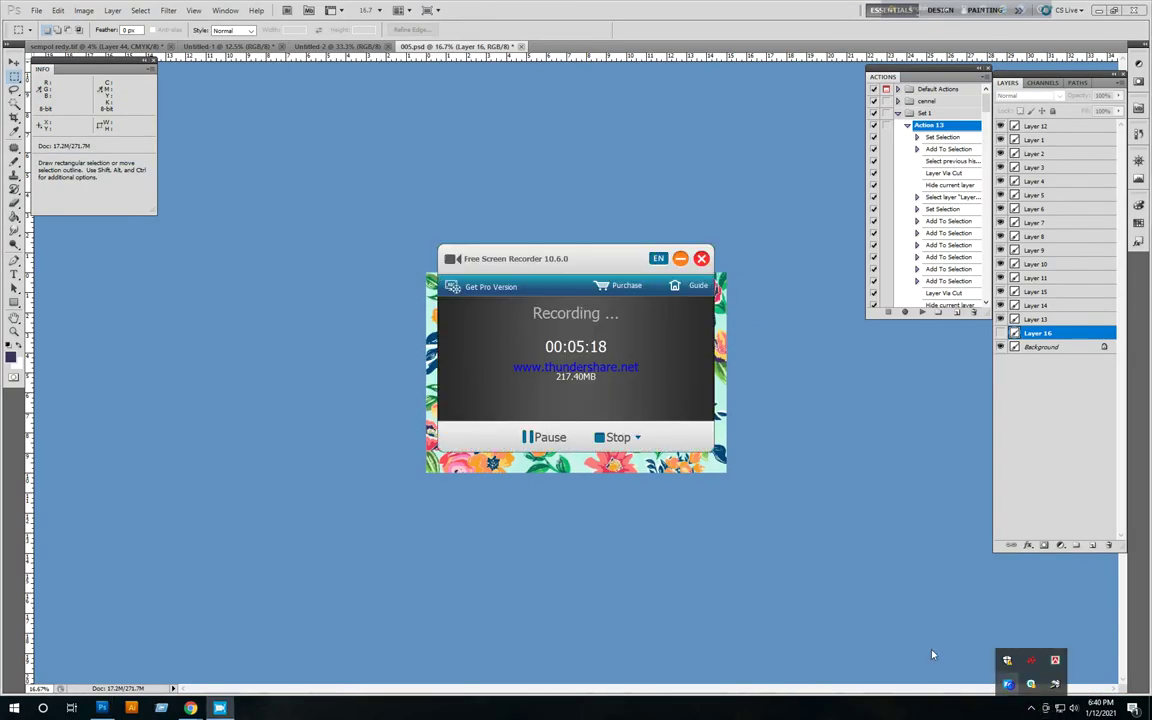